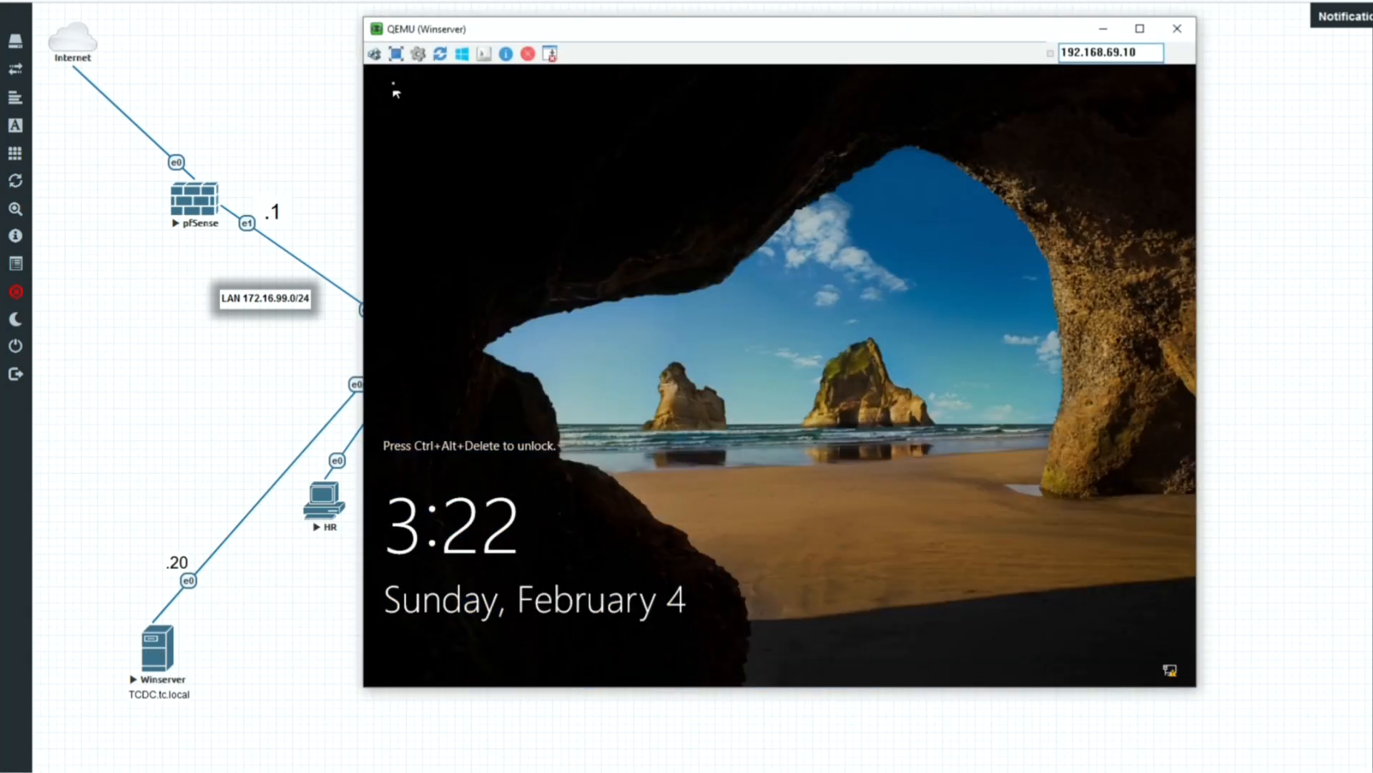
# Sign in to the server with the Administrator password and launch Server Manager.
pyautogui.click(374, 54)
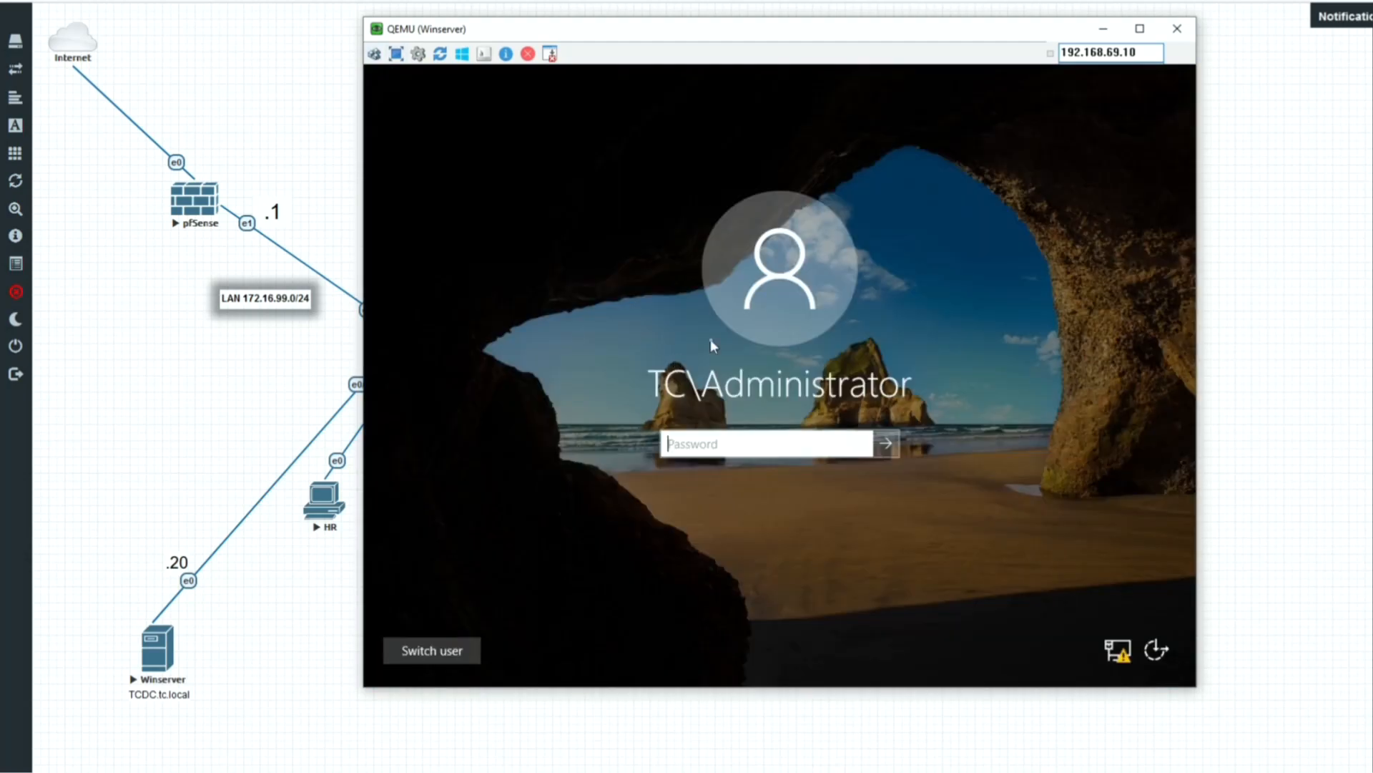
pyautogui.write('Password1!')
pyautogui.press('Return')
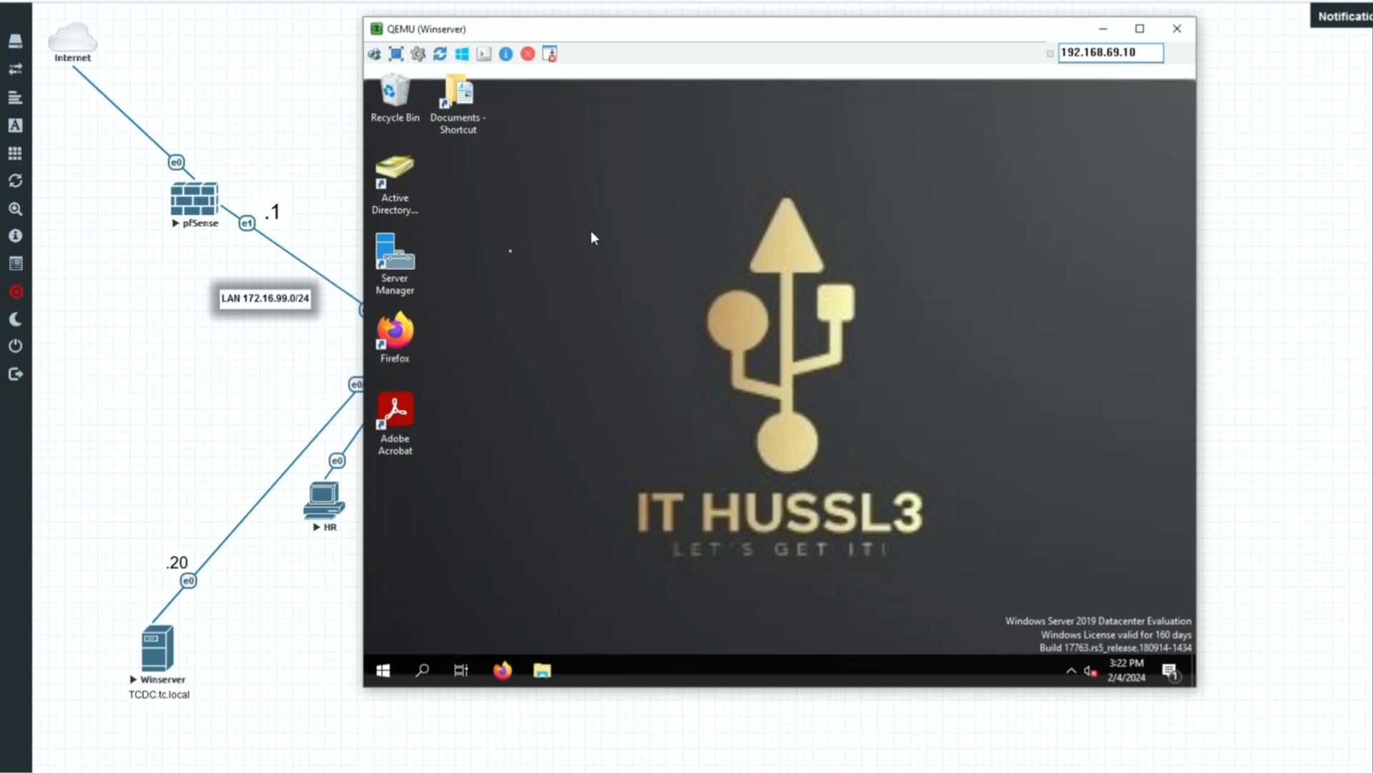
pyautogui.doubleClick(417, 267)
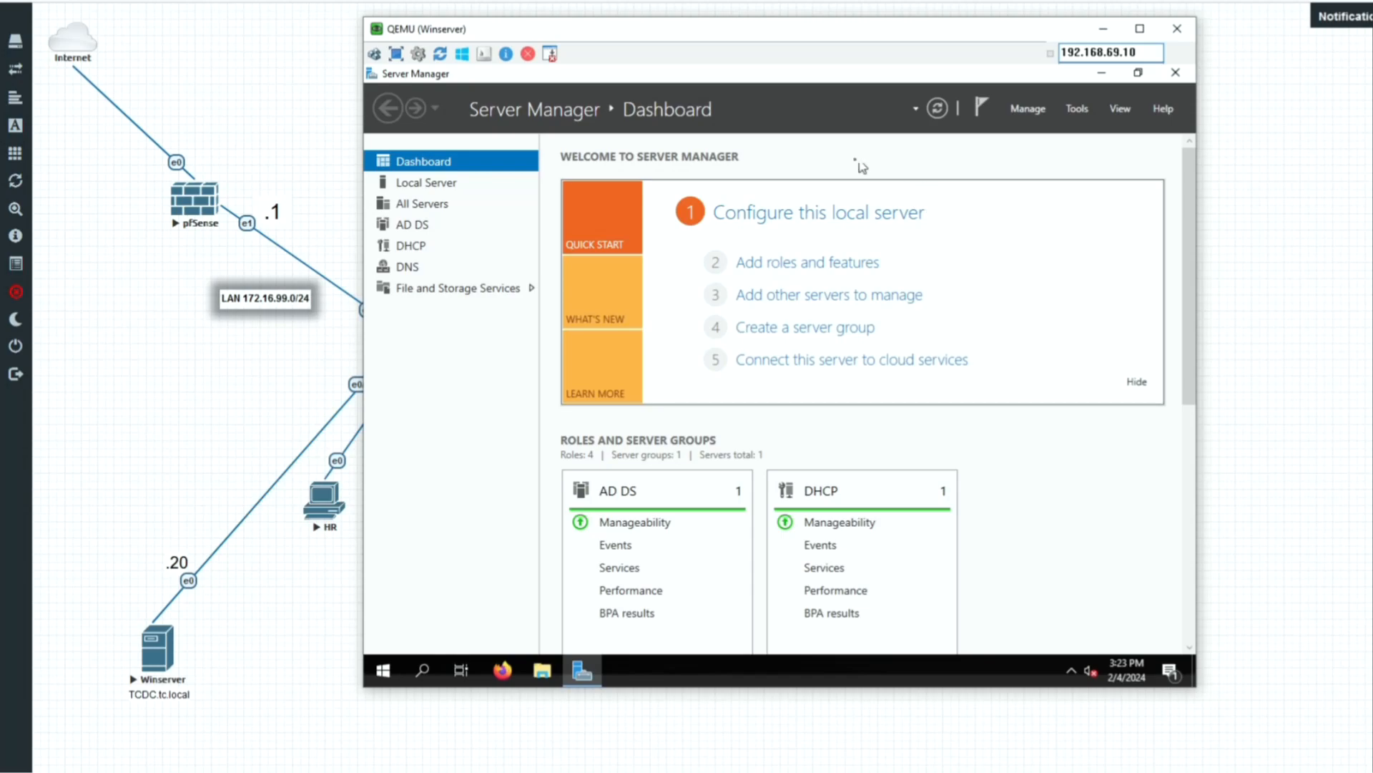
pyautogui.click(1088, 106)
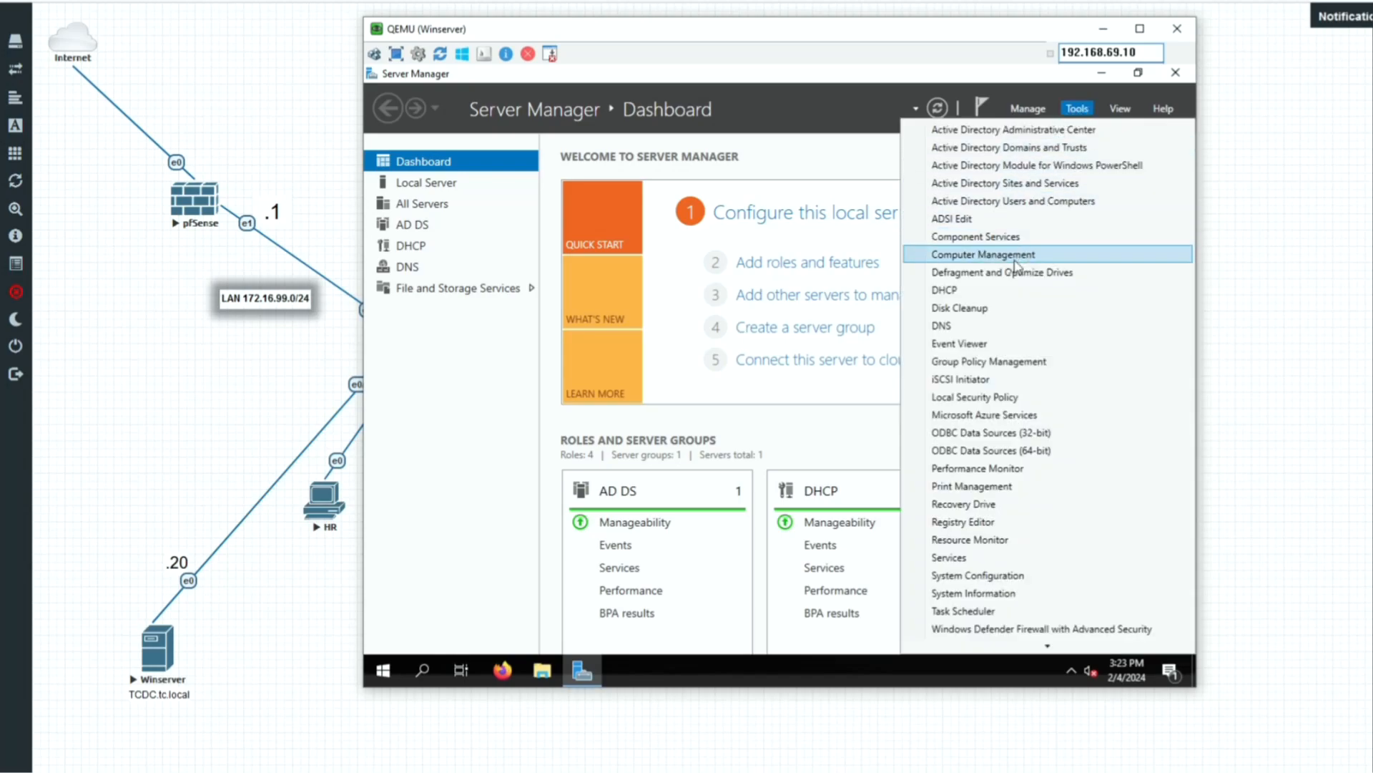
# Under Group Policy Objects in Group Policy Management, start a new GPO named AppLocker_Policy.
pyautogui.click(992, 361)
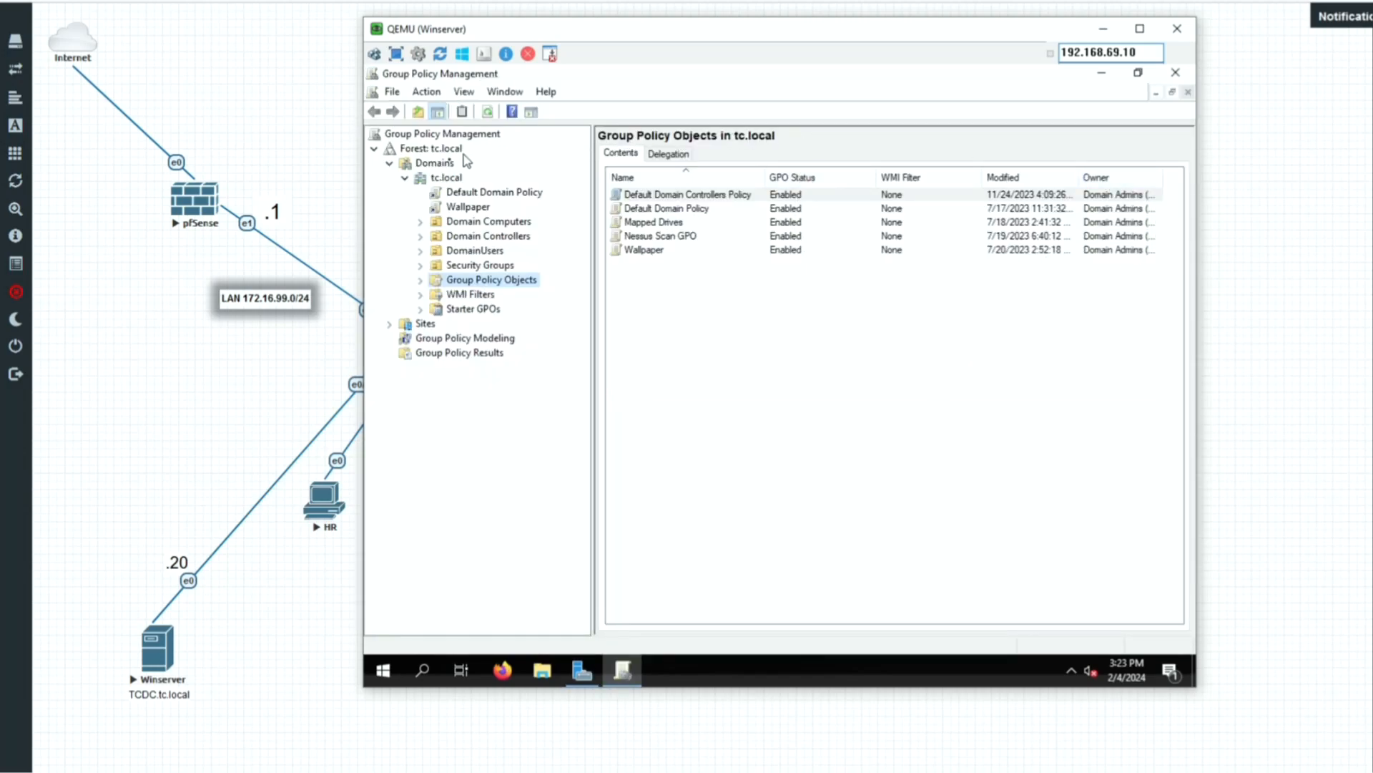
pyautogui.click(421, 280)
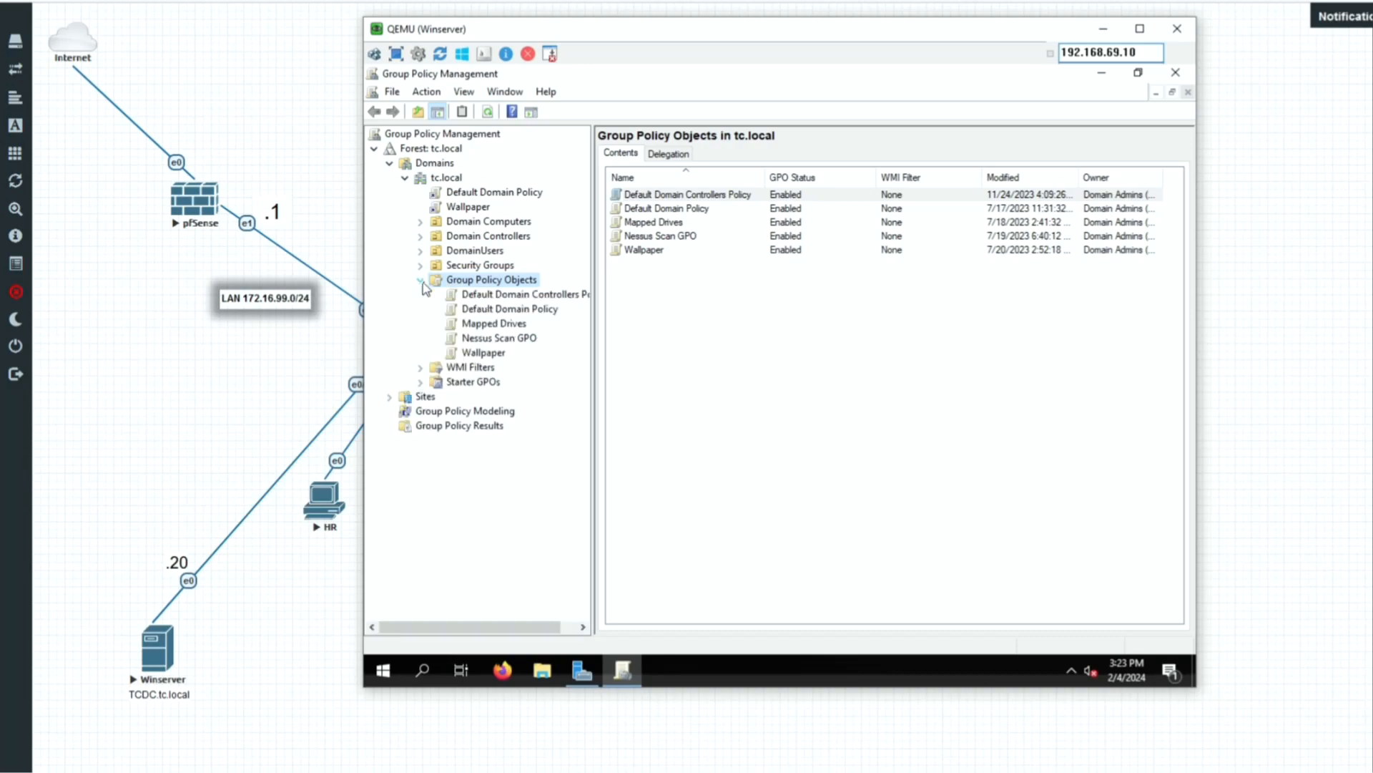
pyautogui.rightClick(483, 280)
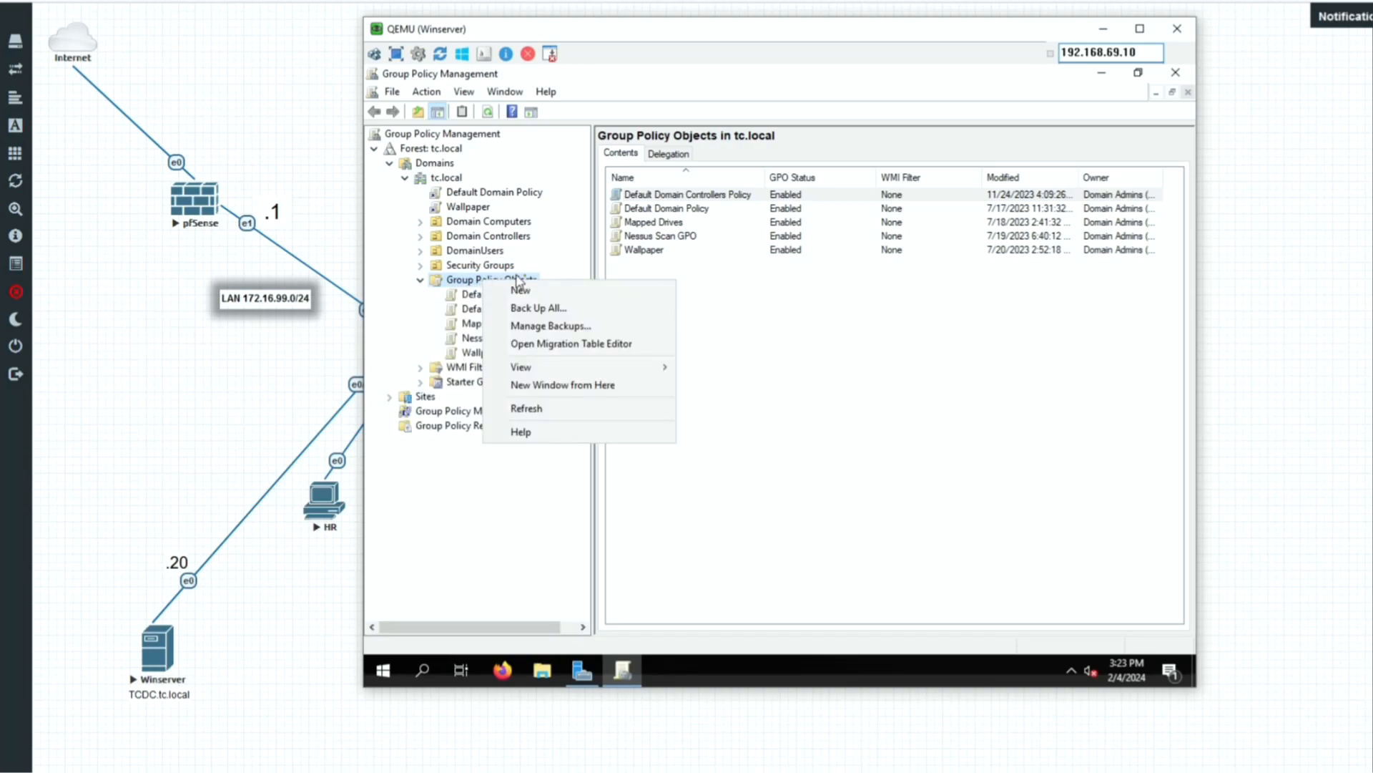
pyautogui.click(520, 289)
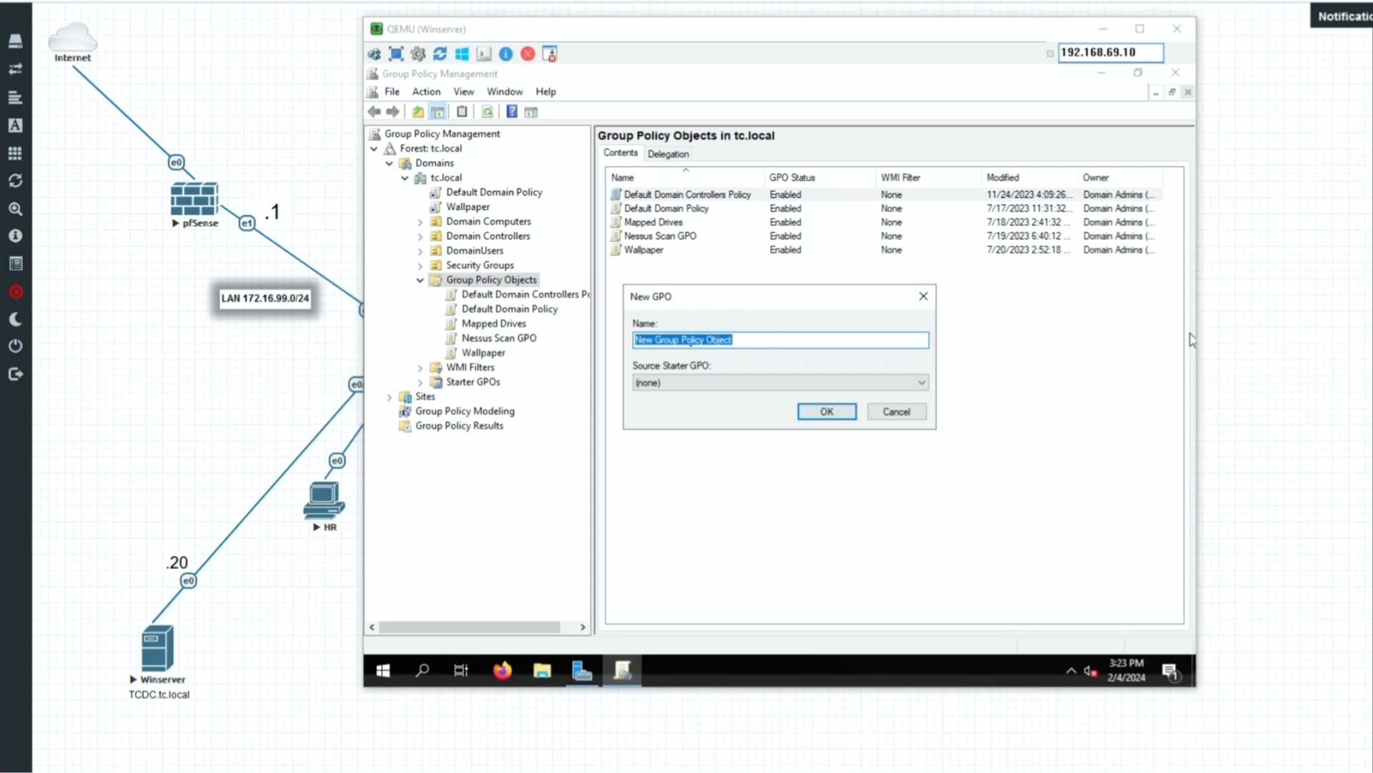
pyautogui.click(749, 342)
pyautogui.moveTo(753, 342); pyautogui.dragTo(591, 337)
pyautogui.write('A')
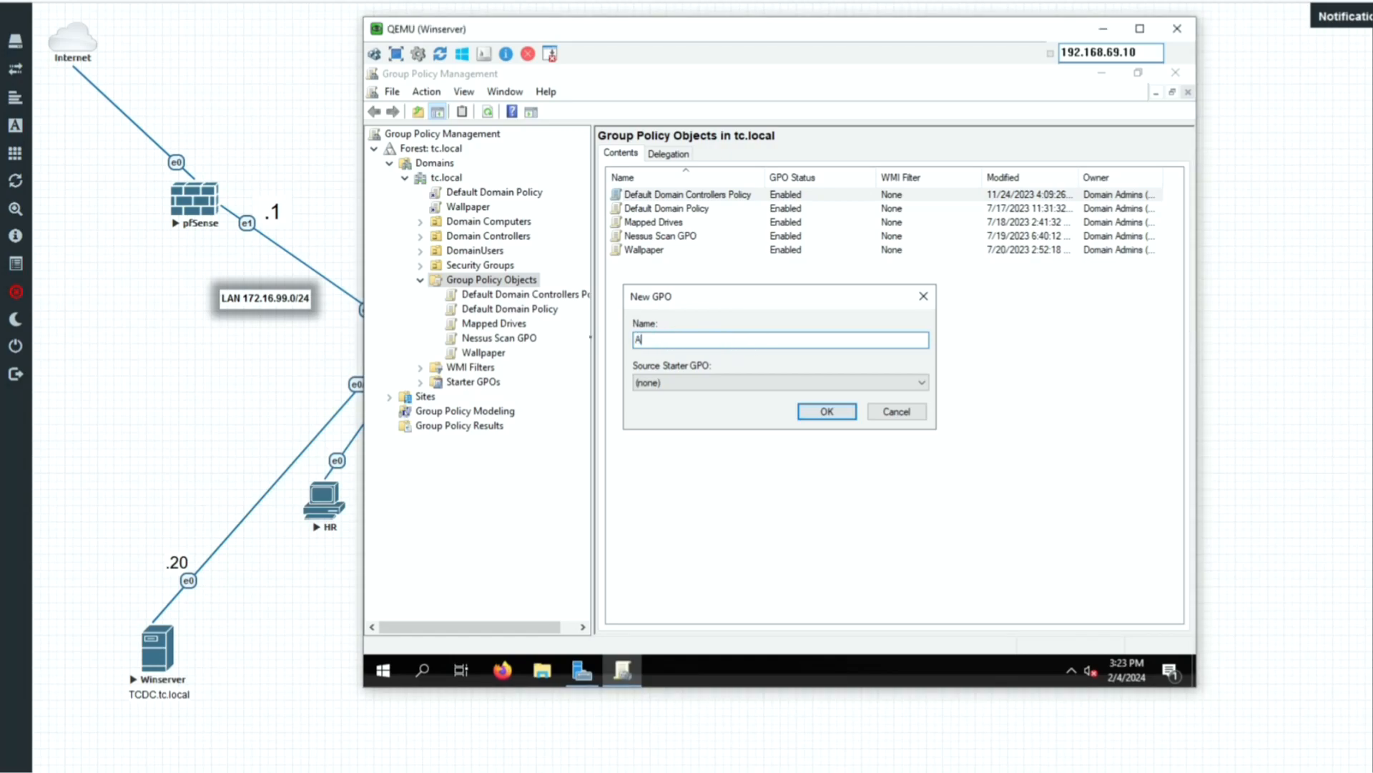
pyautogui.write('ppLocker_Policy')
# Create the AppLocker_Policy GPO and open it in the policy editor.
pyautogui.click(830, 412)
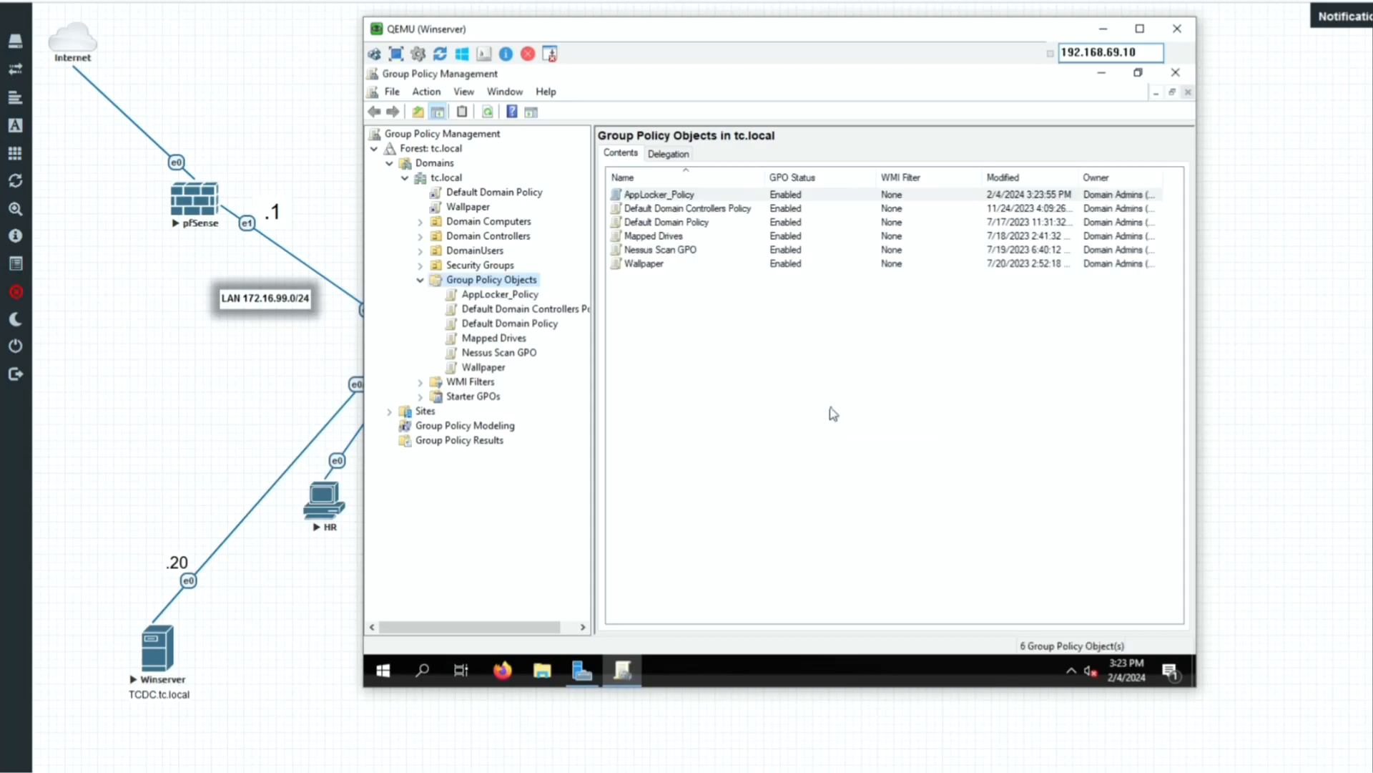
pyautogui.rightClick(499, 296)
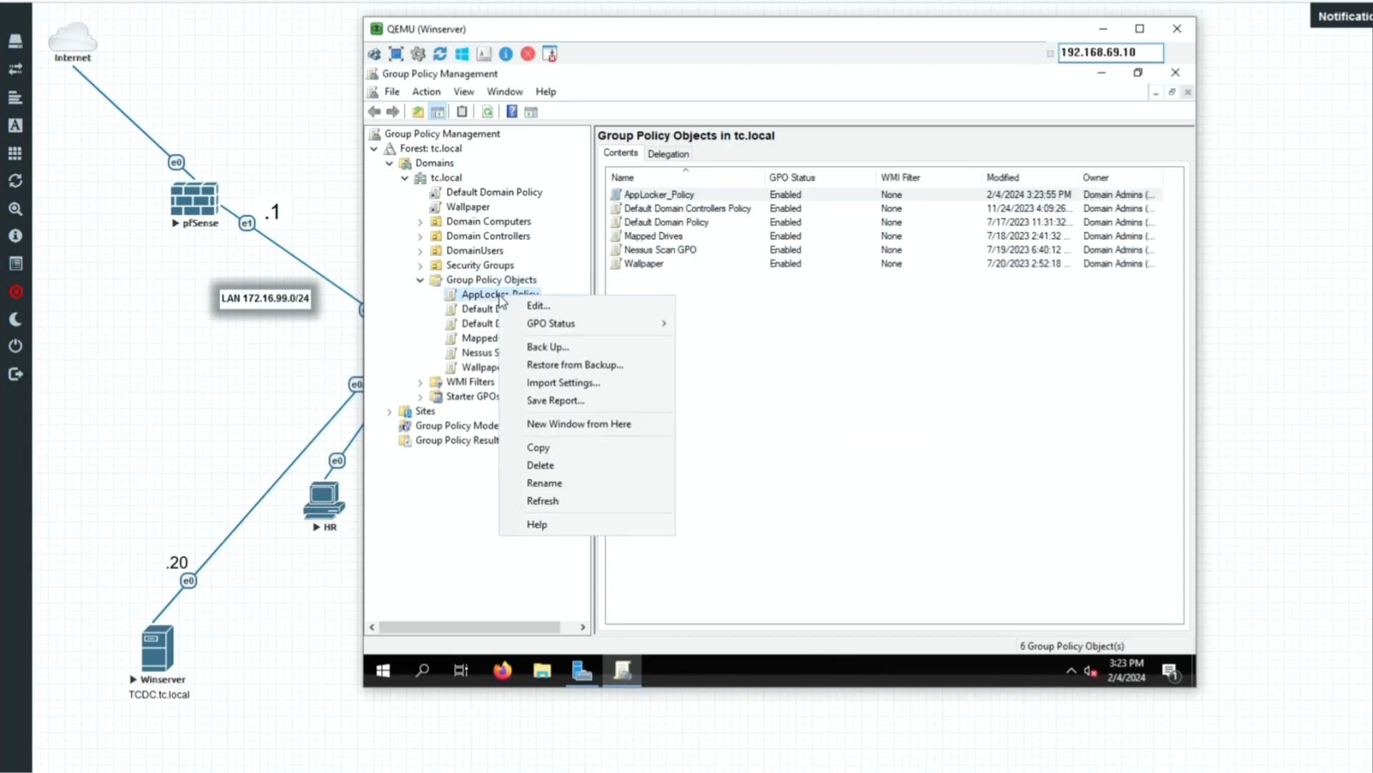
pyautogui.click(542, 306)
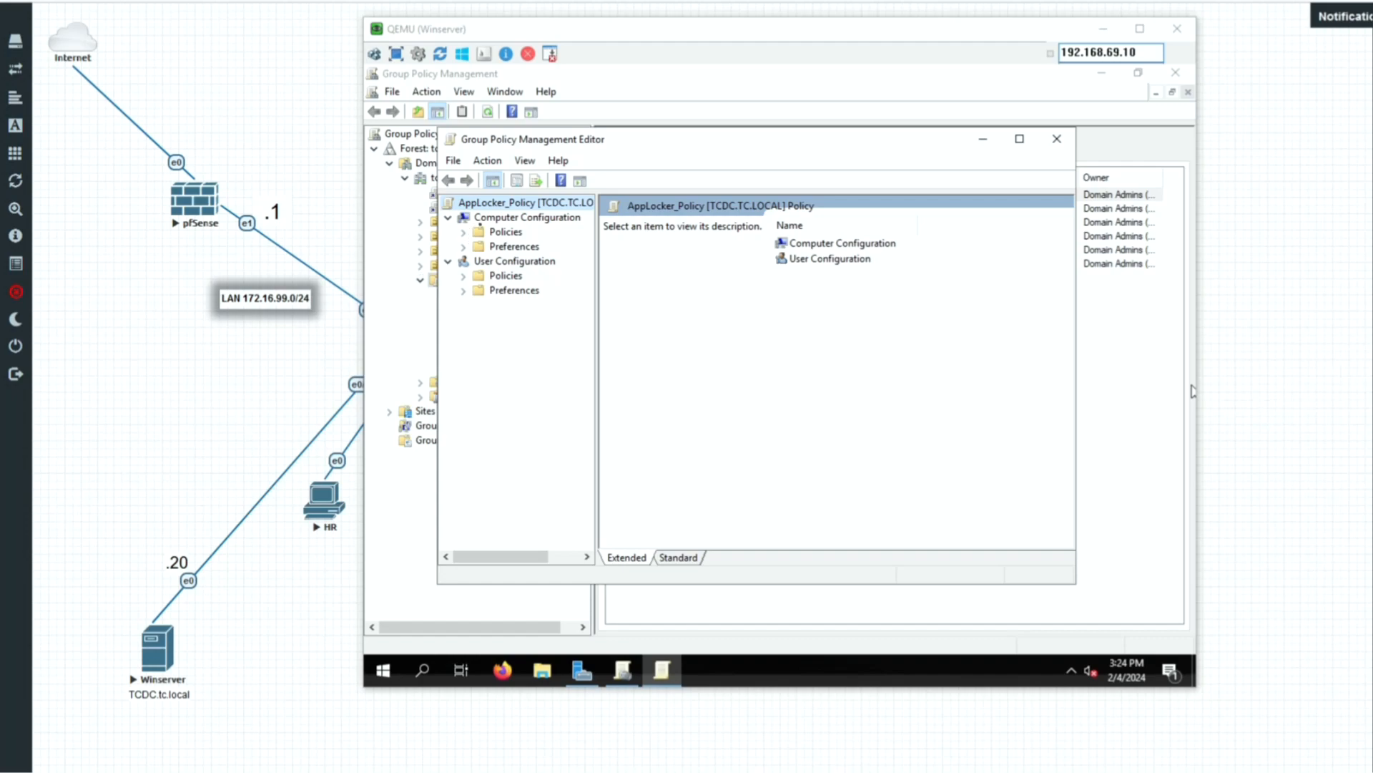
# Navigate Policies > Windows Settings > Security Settings > Application Control Policies > AppLocker.
pyautogui.click(464, 232)
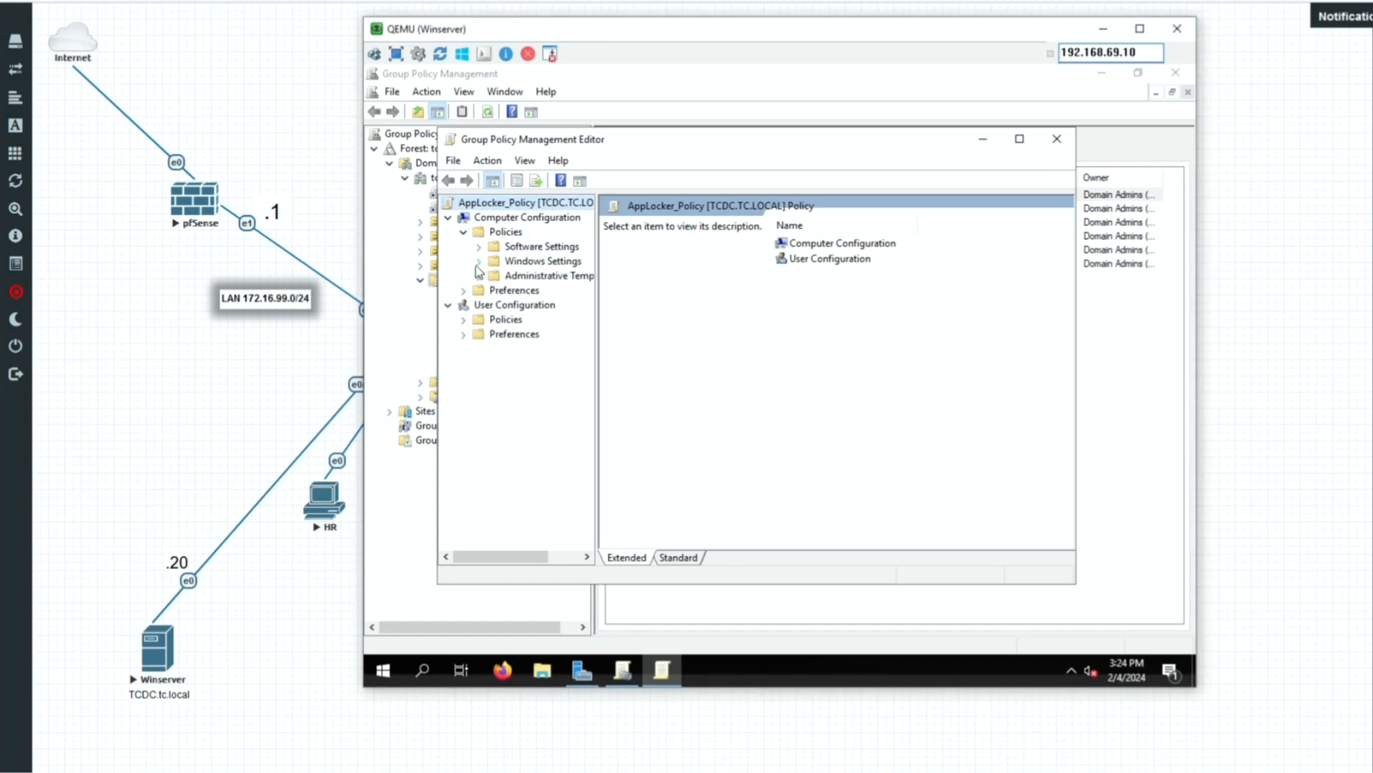
pyautogui.click(478, 262)
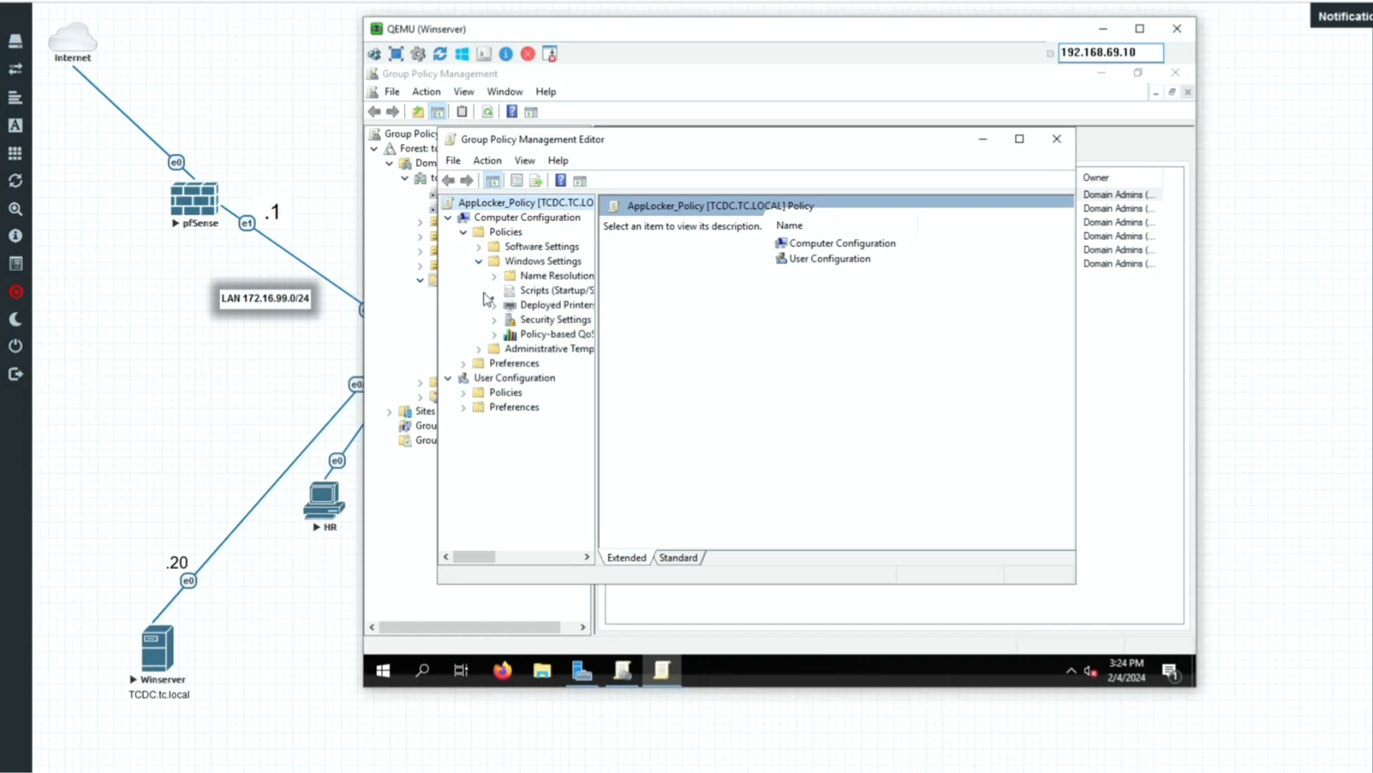
pyautogui.click(498, 322)
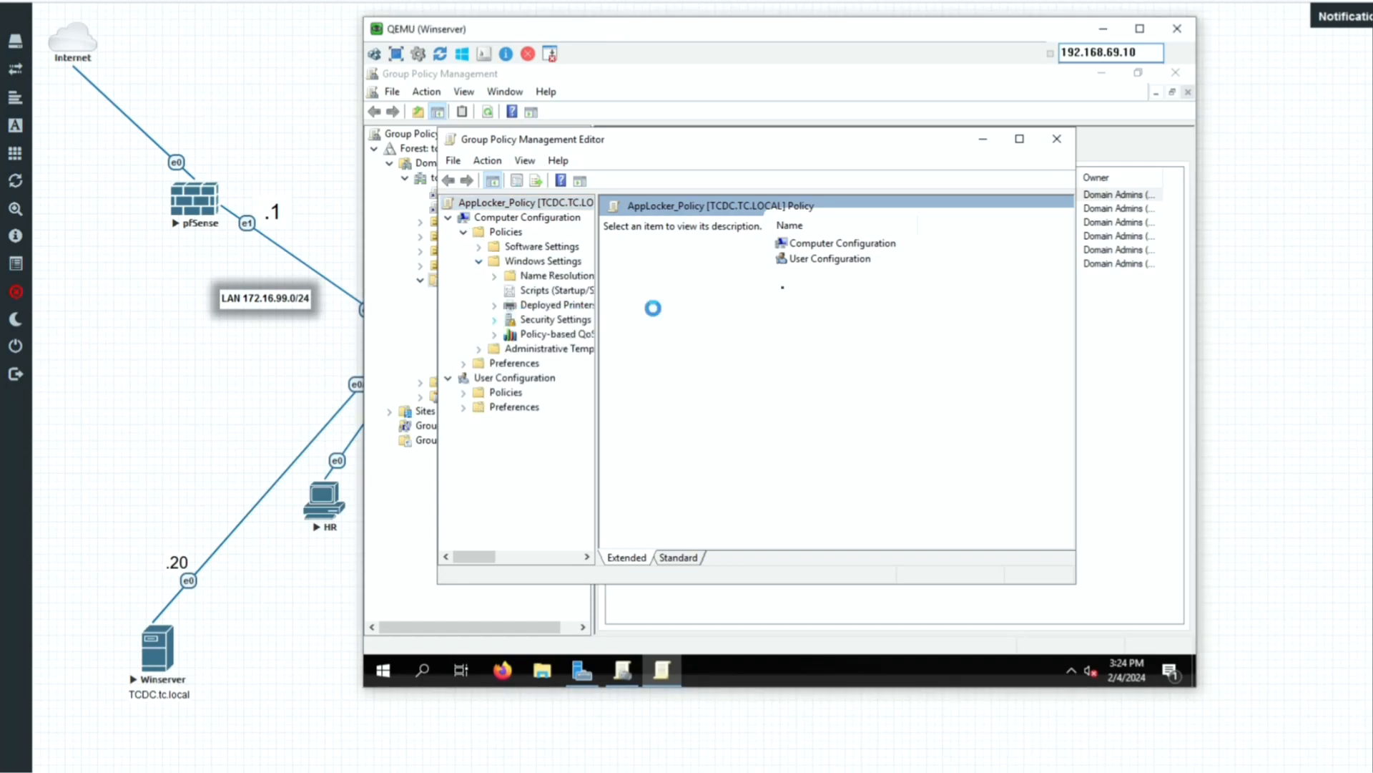
pyautogui.click(1019, 138)
pyautogui.moveTo(522, 273); pyautogui.dragTo(691, 274)
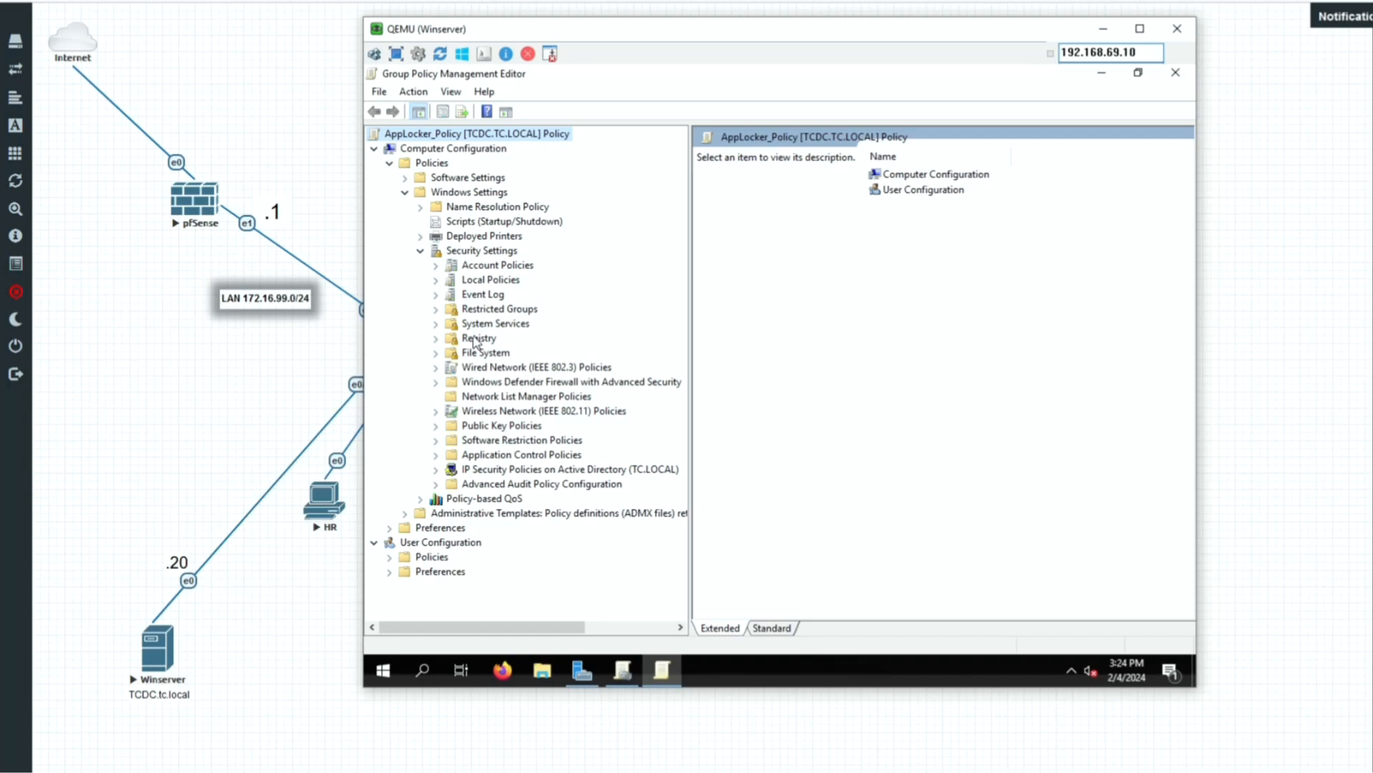
pyautogui.click(435, 454)
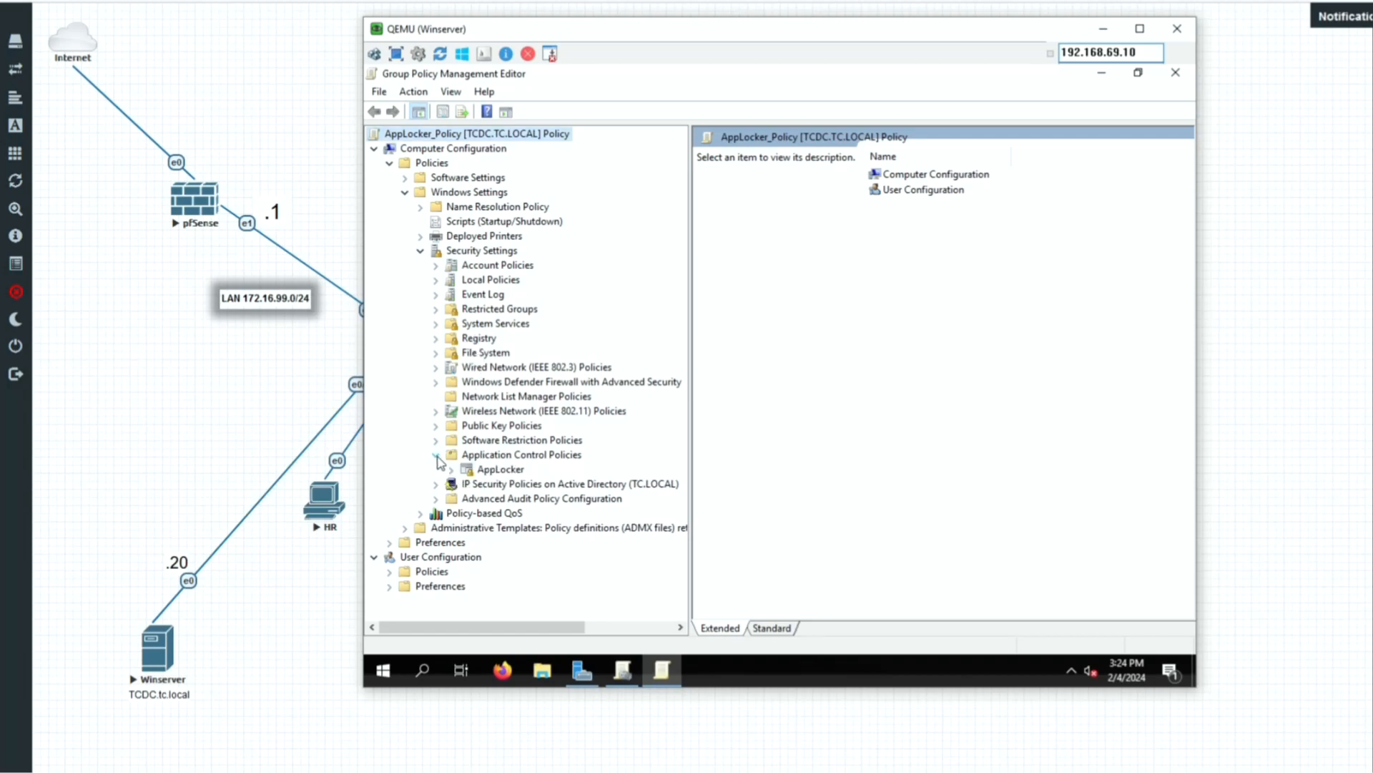
pyautogui.click(493, 470)
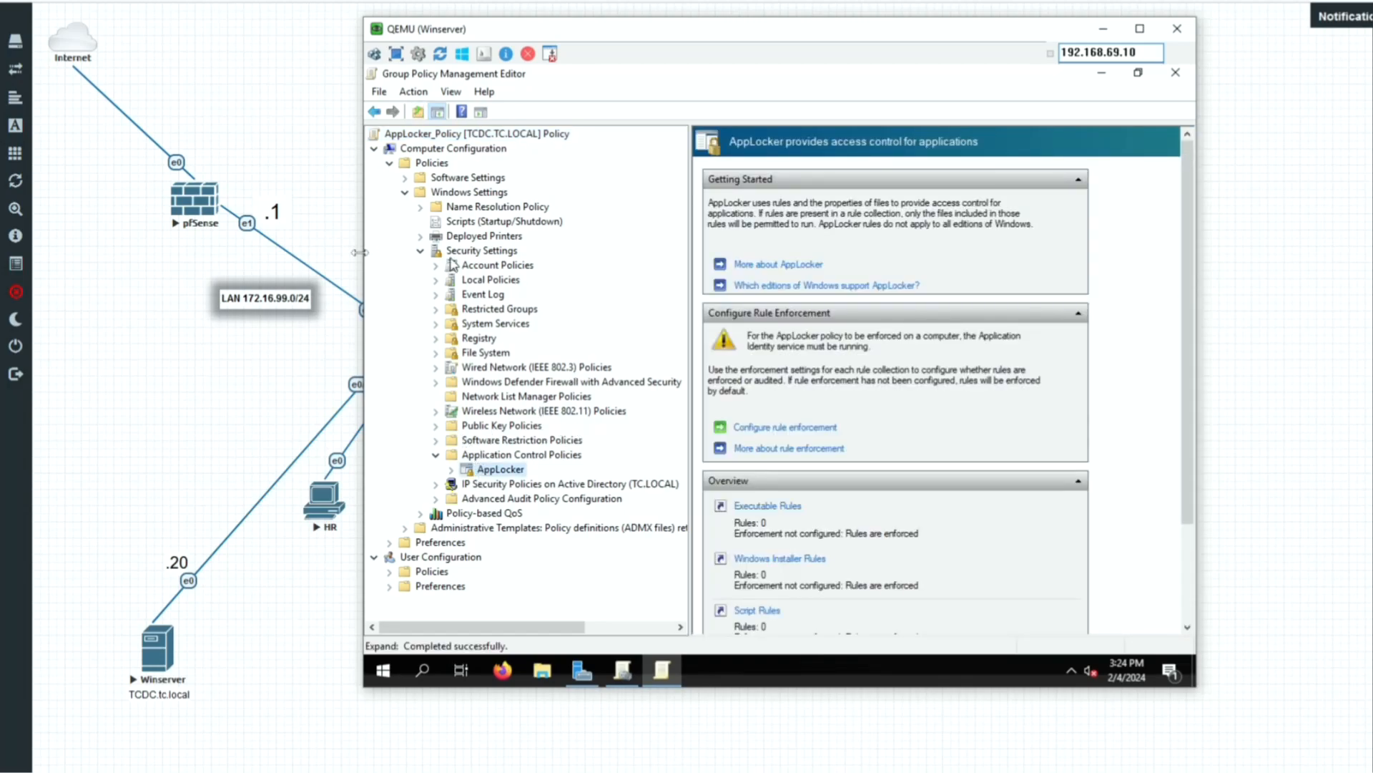
# Configure AppLocker executable rules enforcement as Enforce rules.
pyautogui.click(779, 429)
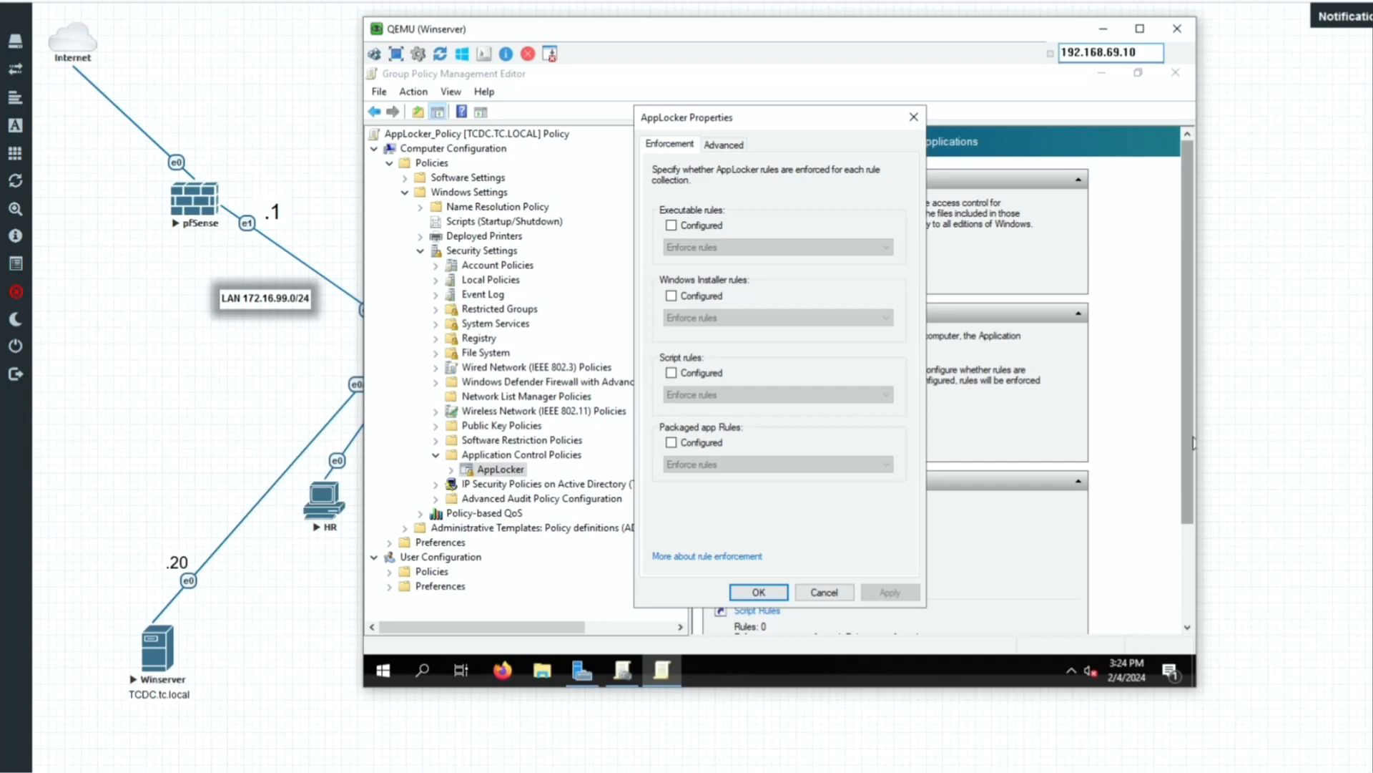
pyautogui.click(672, 226)
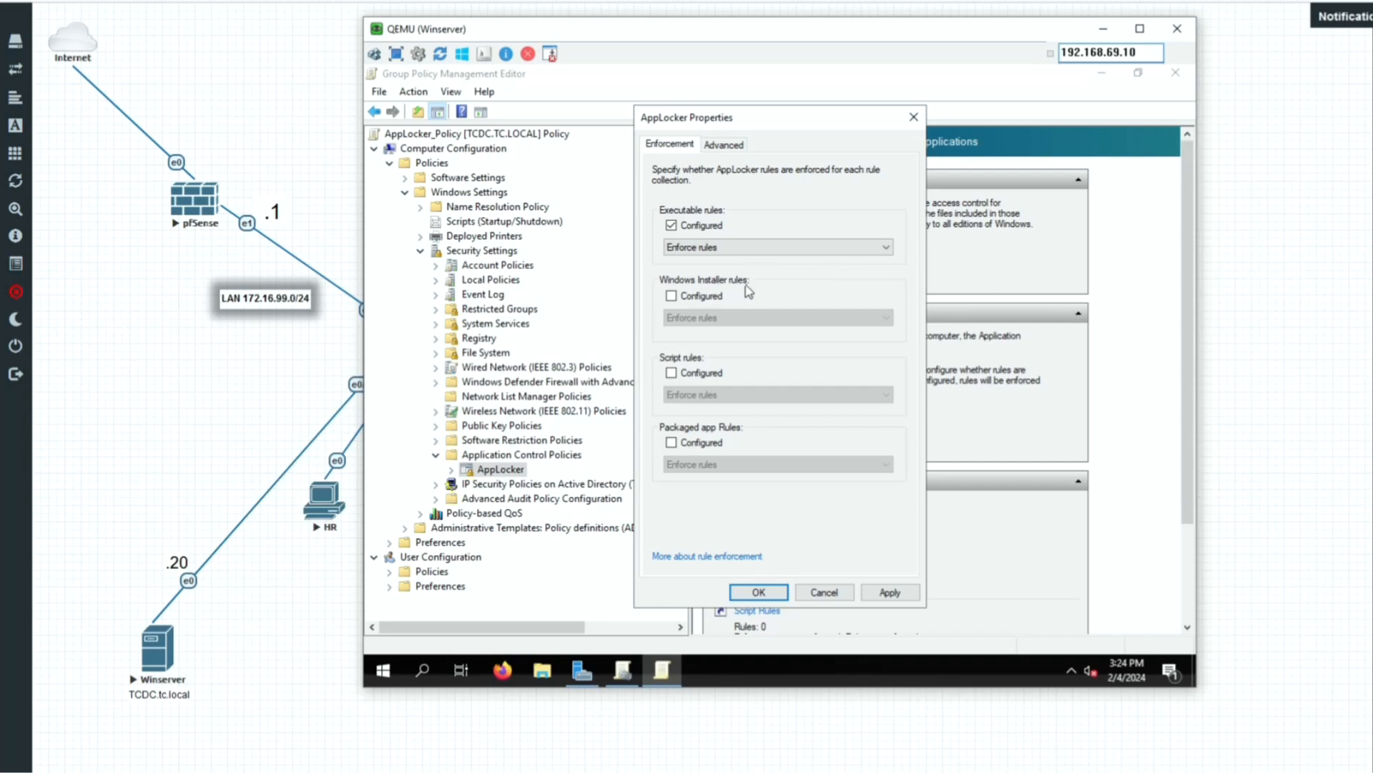
pyautogui.click(695, 252)
pyautogui.click(773, 252)
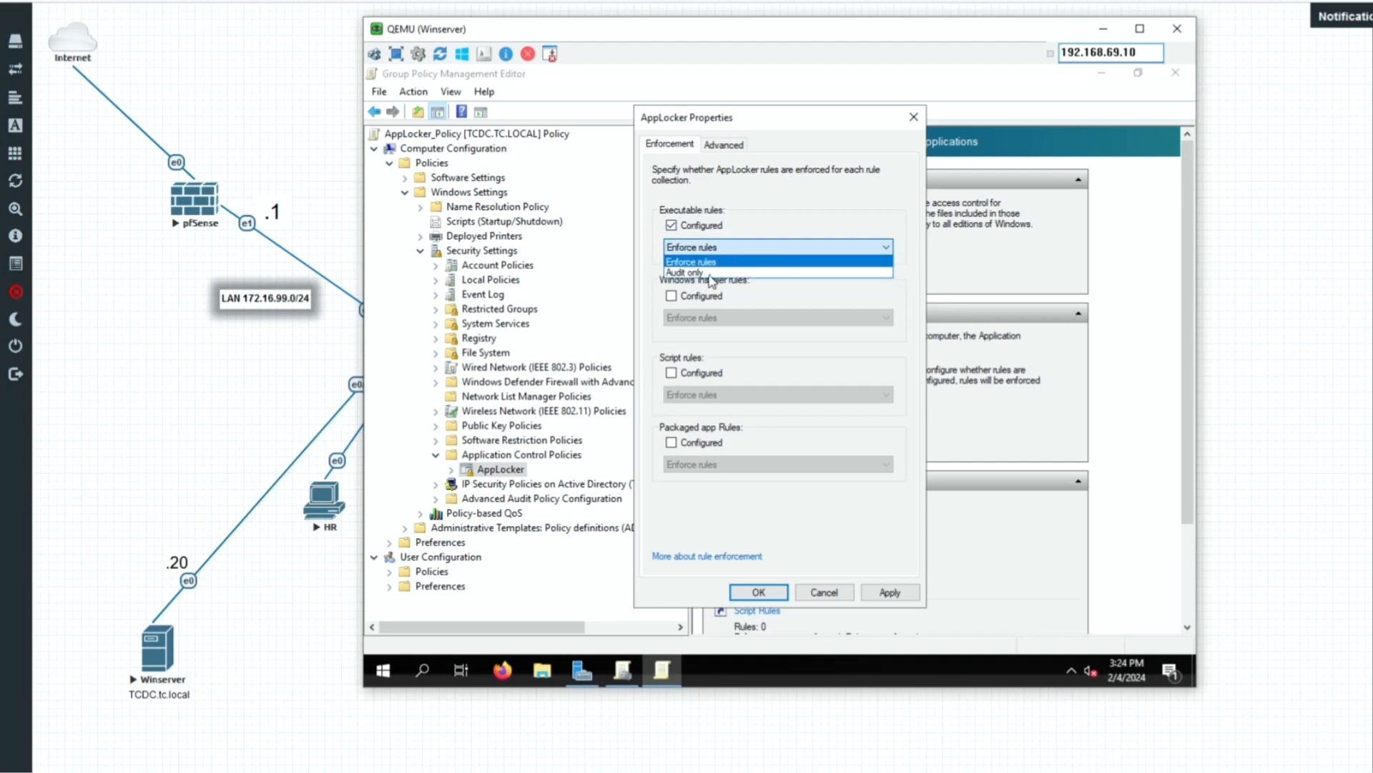
pyautogui.click(795, 206)
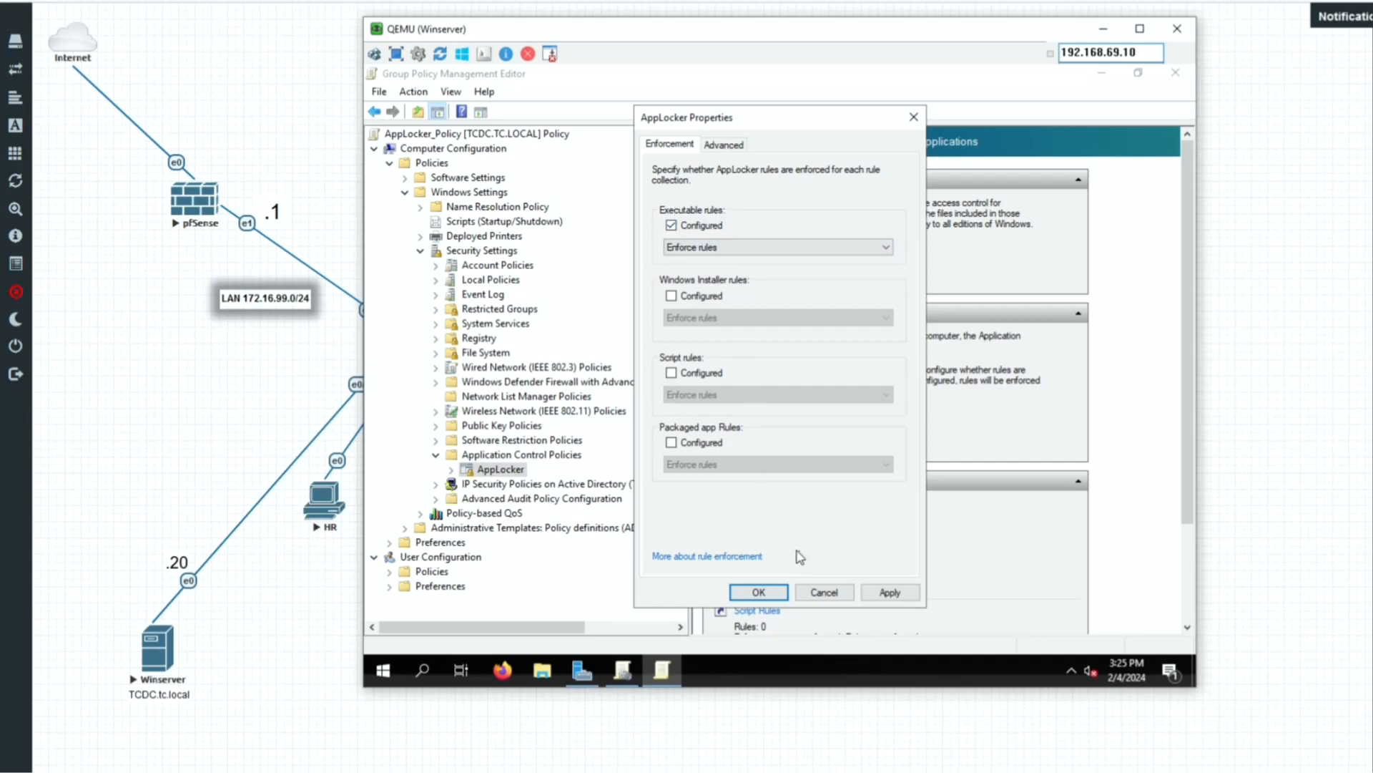
pyautogui.click(759, 592)
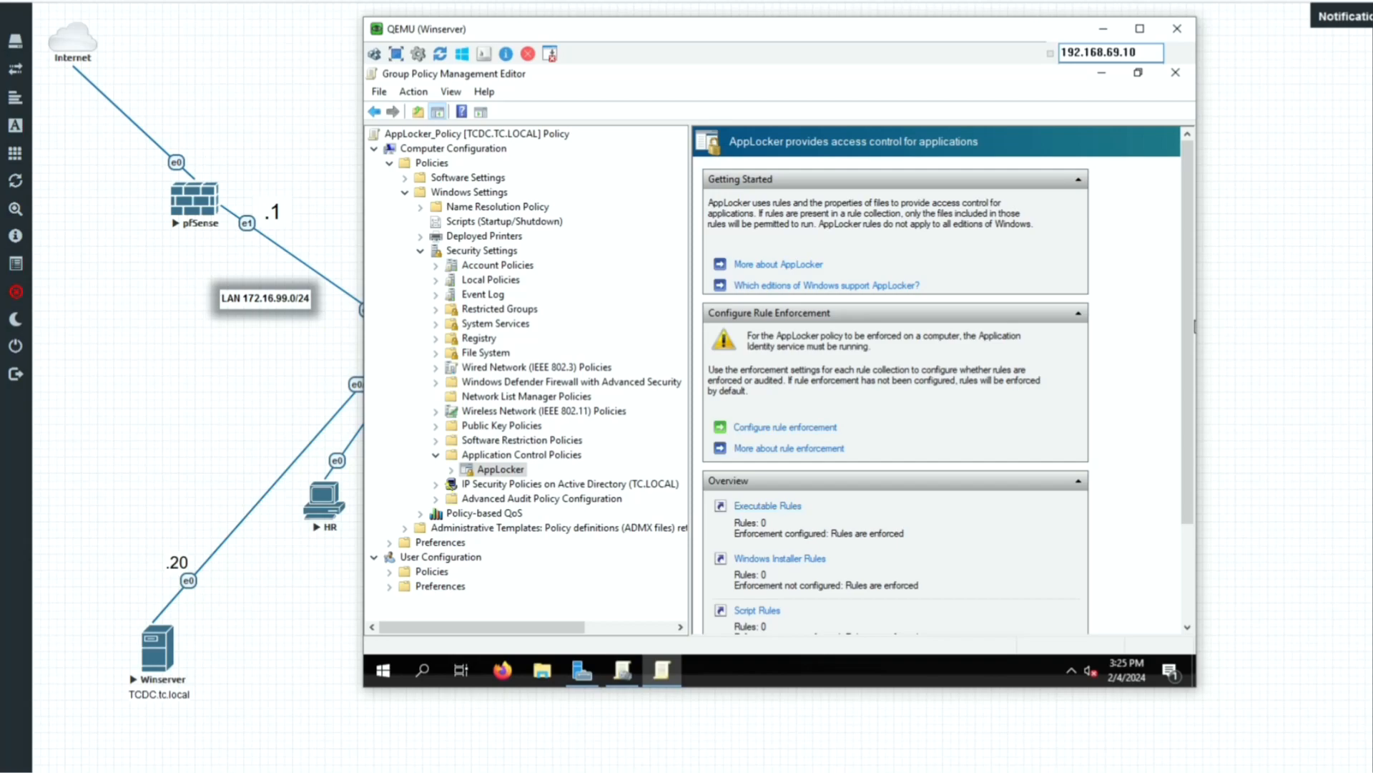
# Generate the three default Allow rules in AppLocker's Executable Rules collection.
pyautogui.click(451, 470)
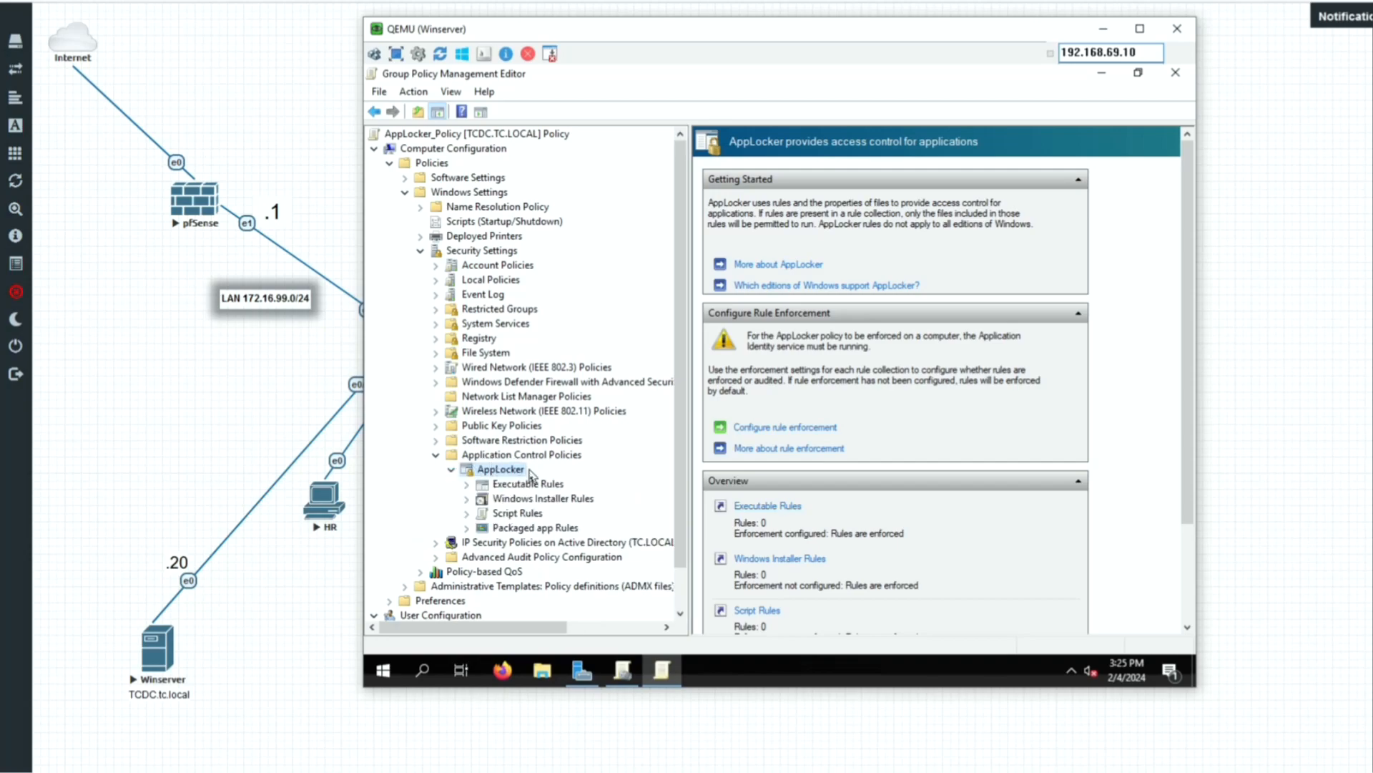
pyautogui.click(512, 486)
pyautogui.rightClick(515, 486)
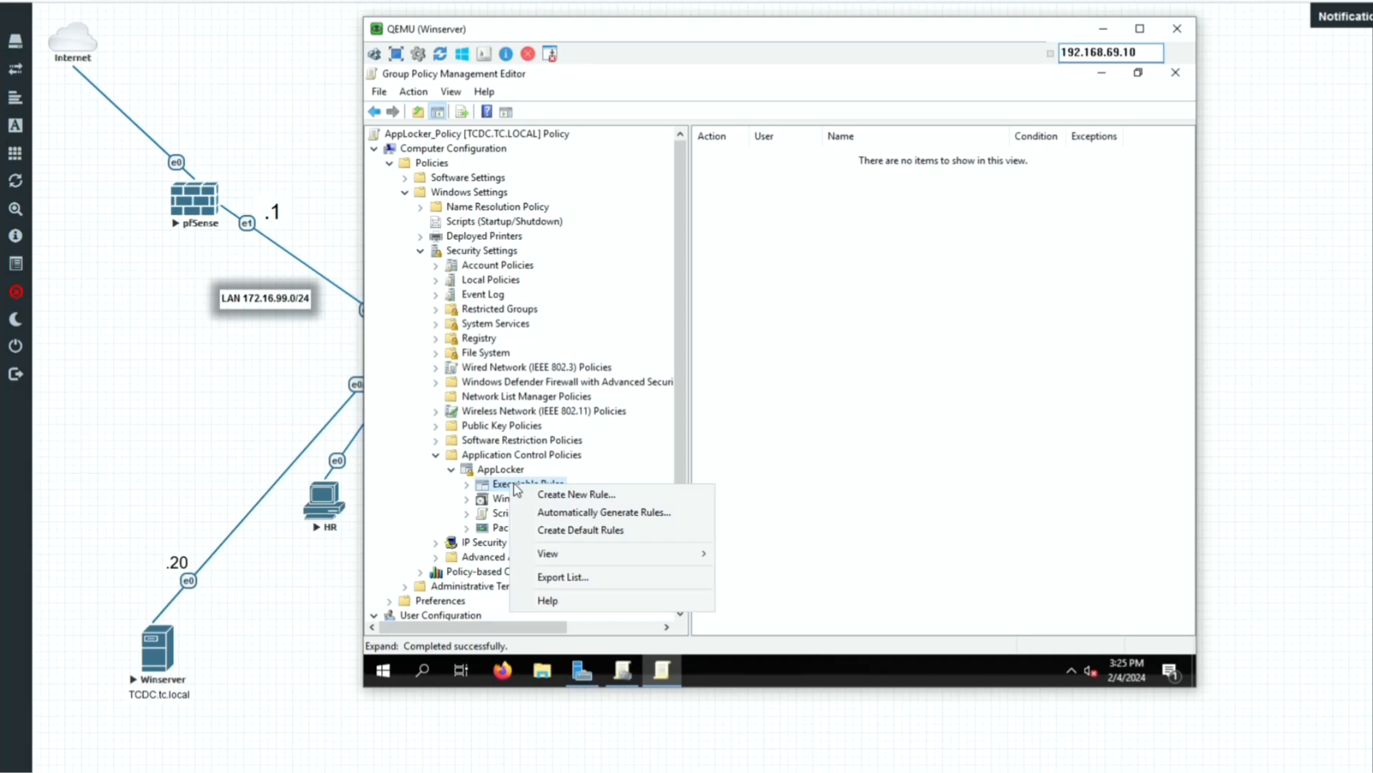
pyautogui.click(565, 543)
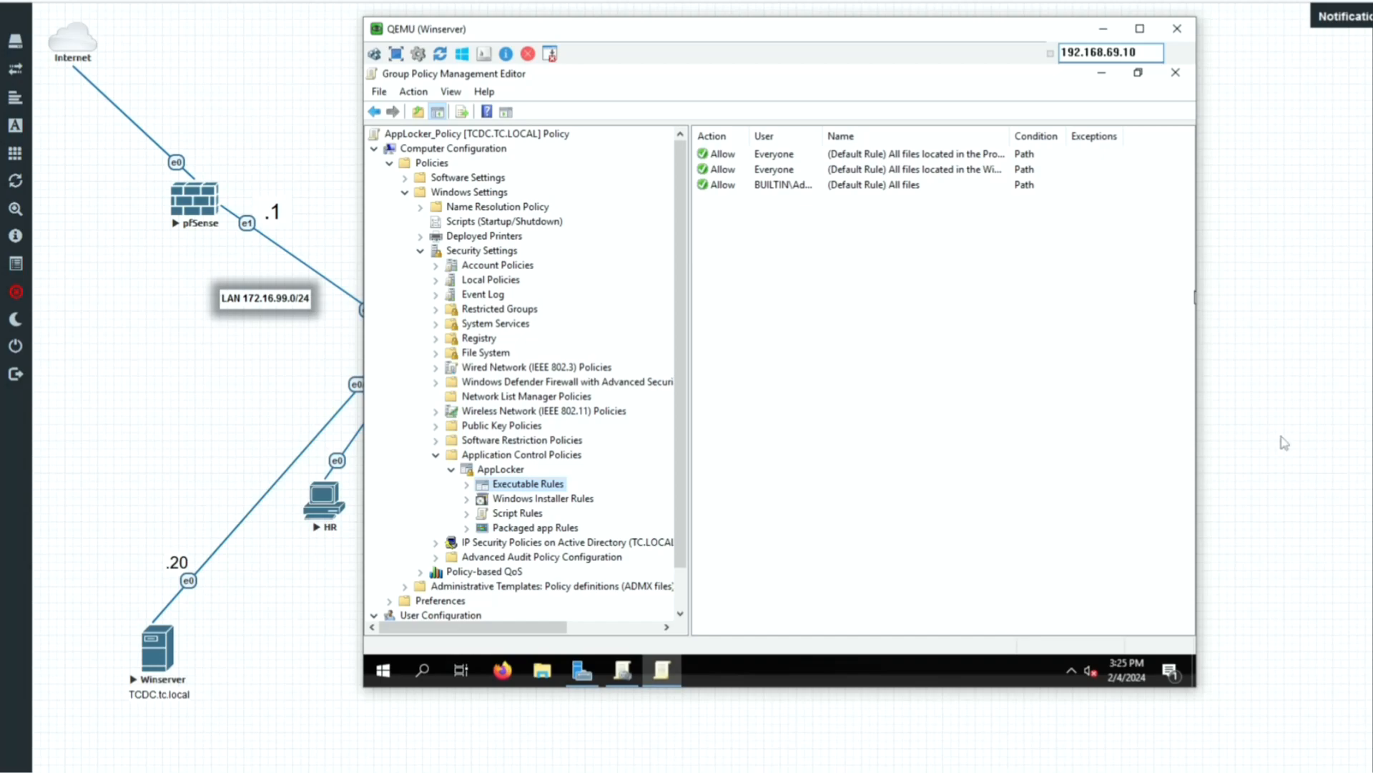
pyautogui.rightClick(512, 485)
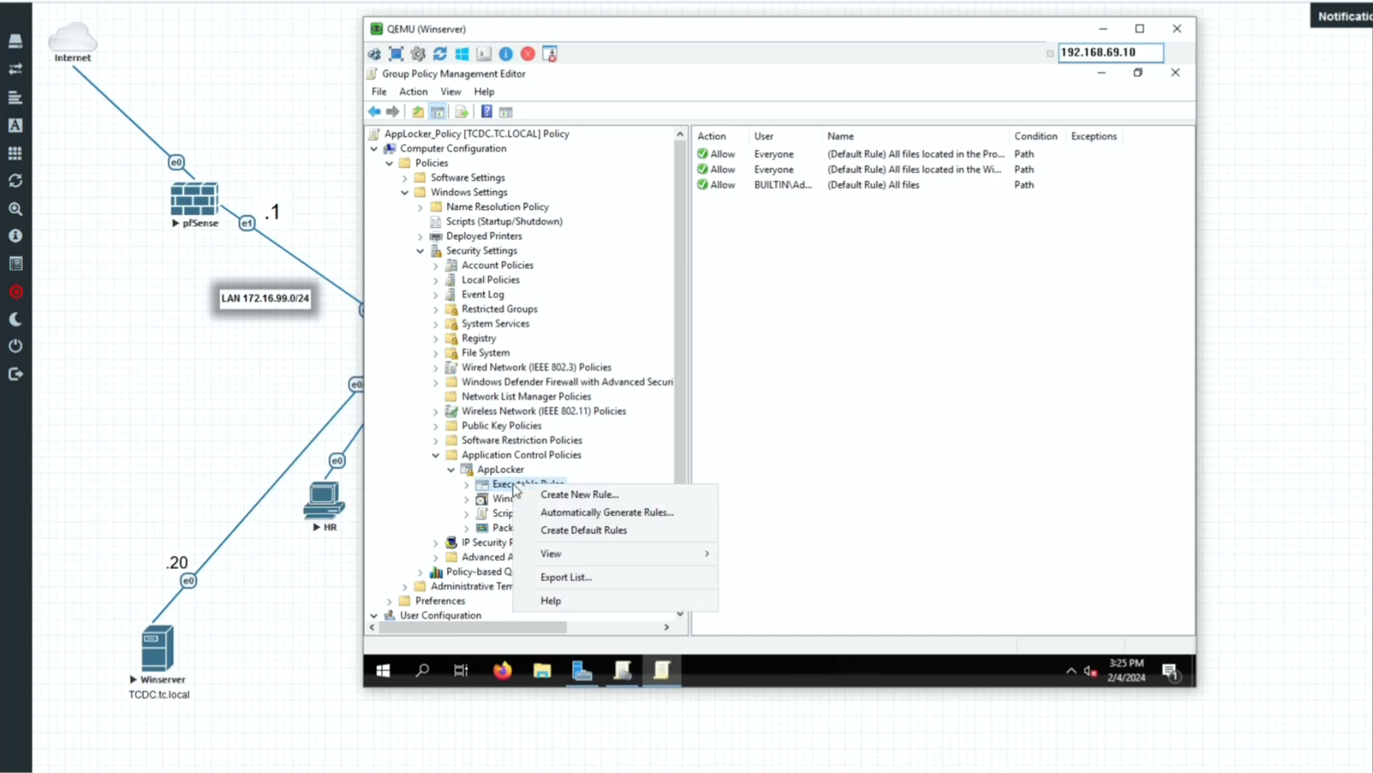
# Start a new executable rule with the Deny action and a Path condition.
pyautogui.click(580, 495)
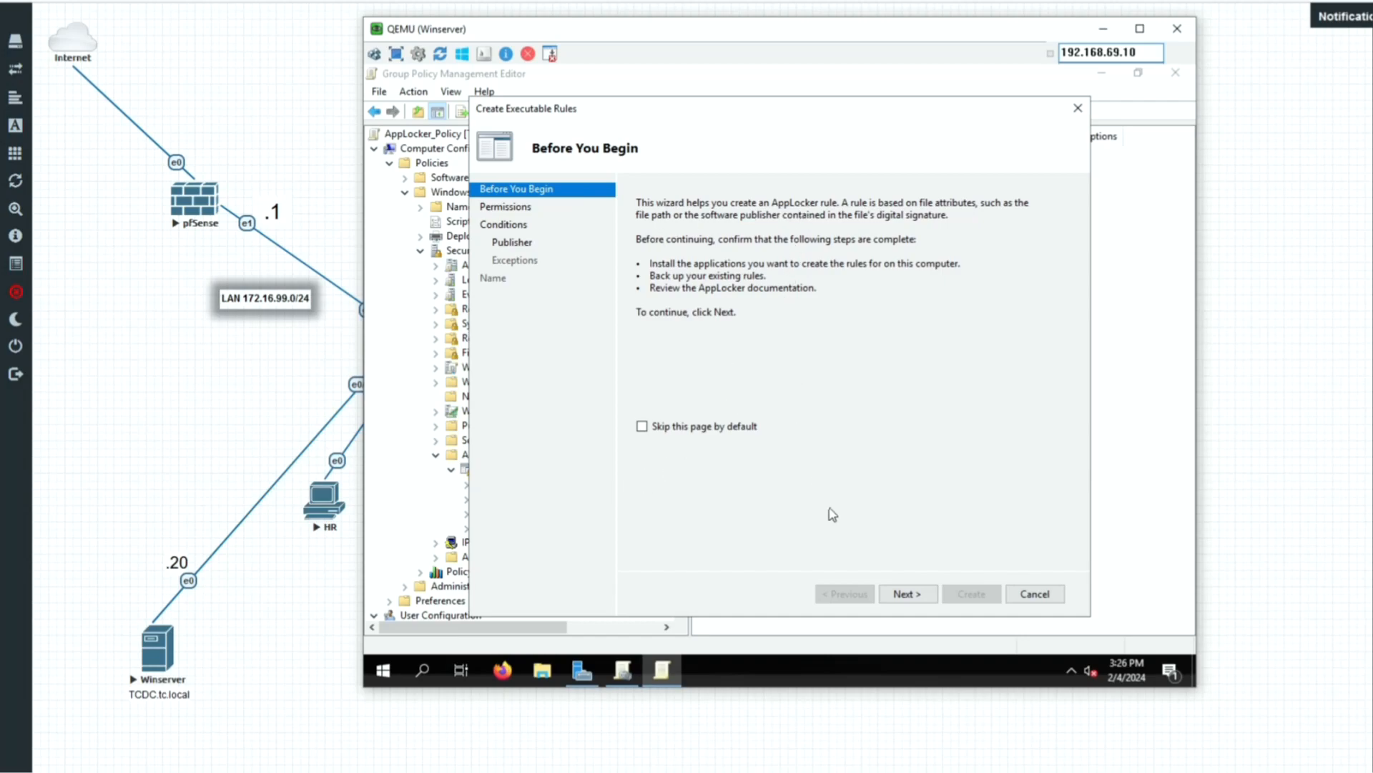
pyautogui.click(905, 594)
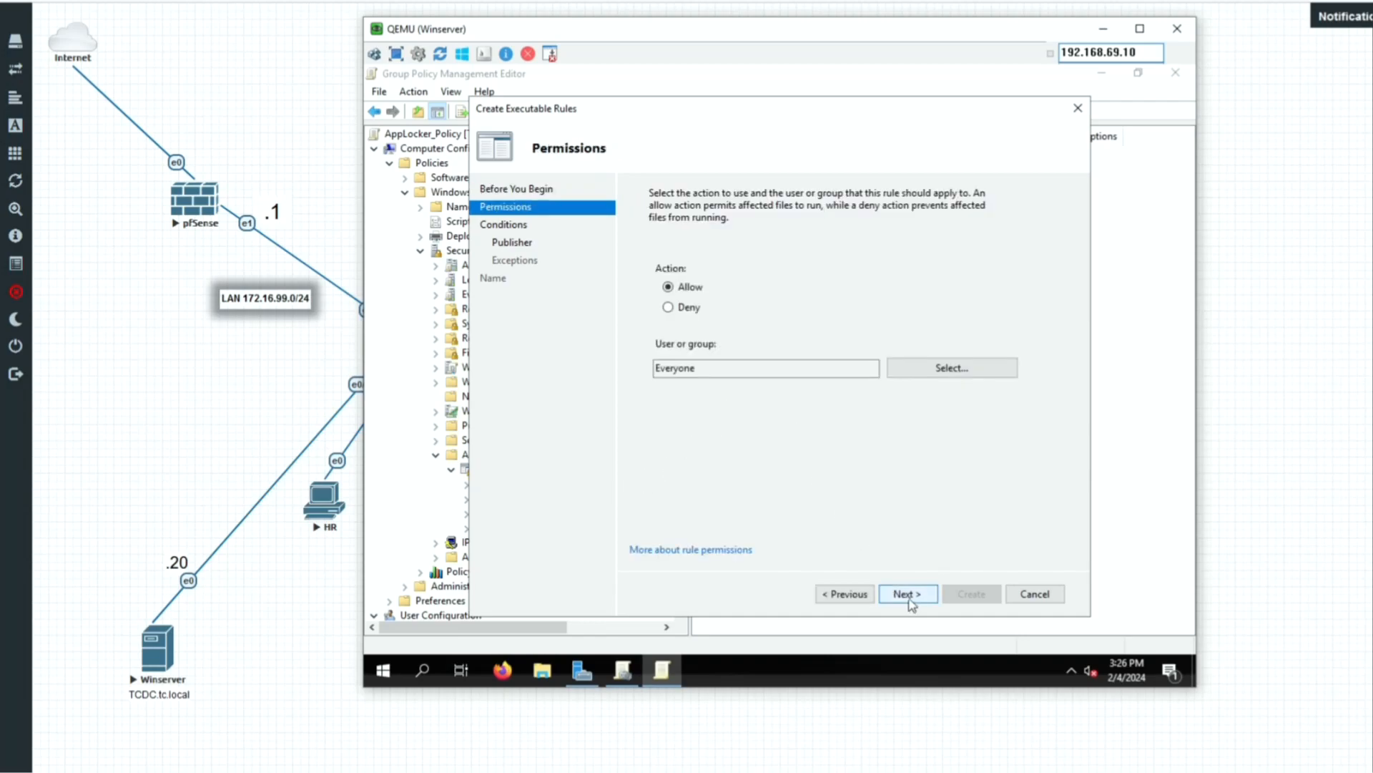
pyautogui.click(668, 310)
pyautogui.click(919, 602)
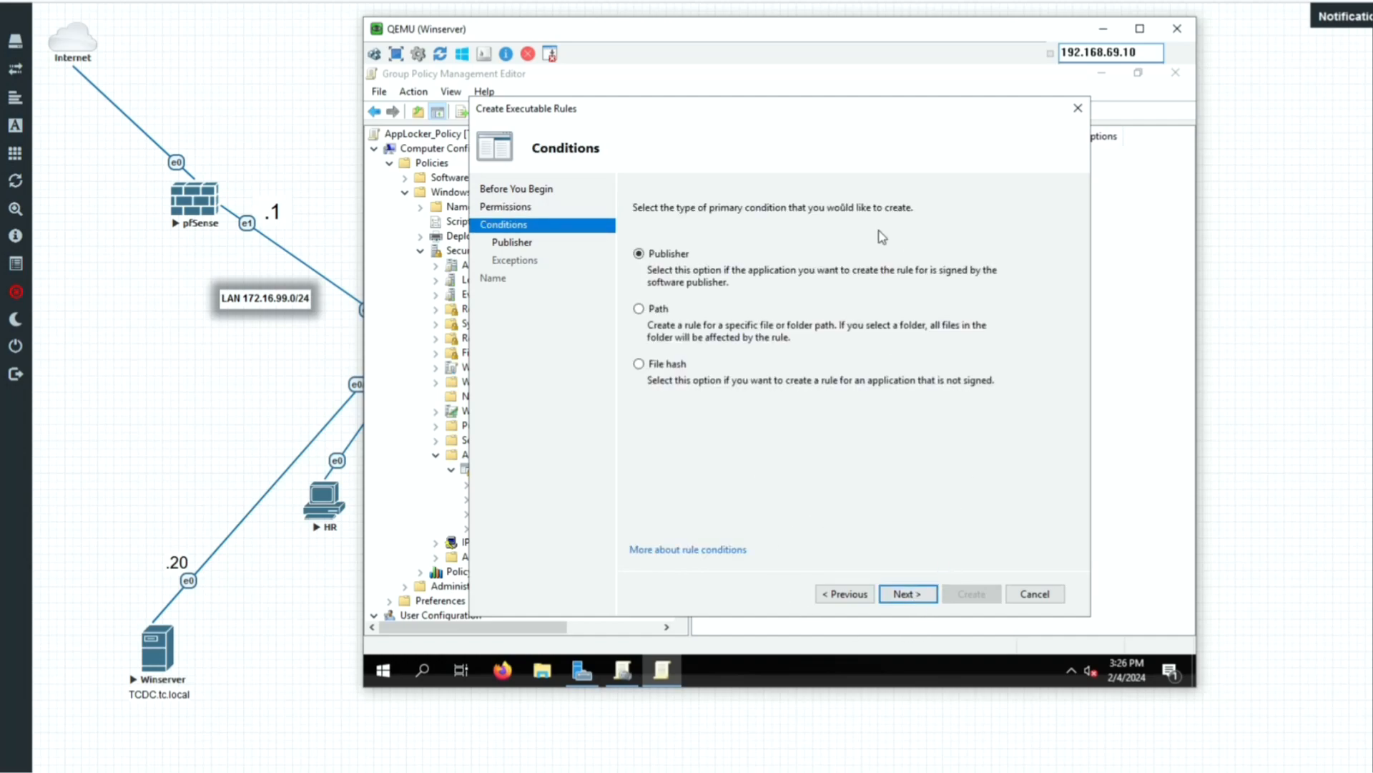
pyautogui.click(639, 309)
pyautogui.click(906, 595)
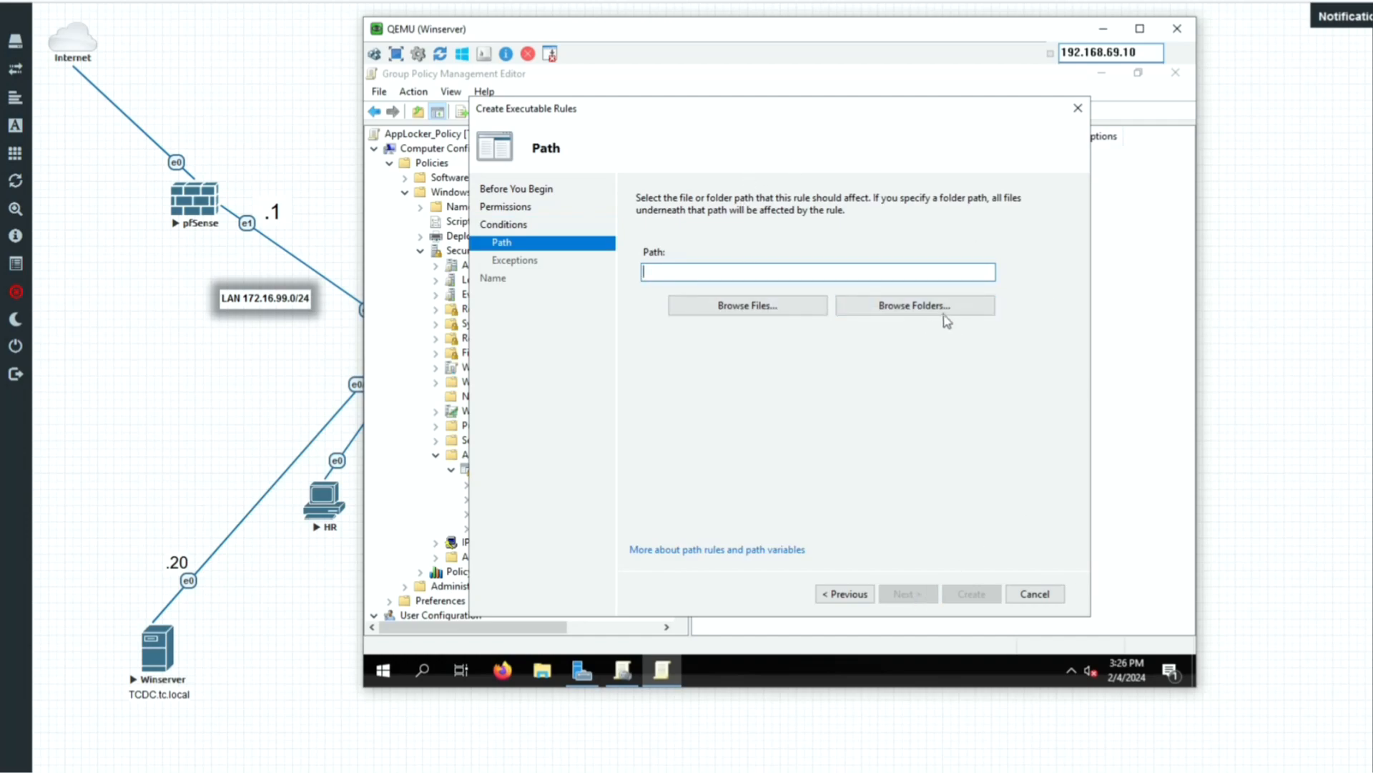
# Set the rule's path to %PROGRAMFILES%\Adobe\* by picking the Adobe folder.
pyautogui.click(943, 315)
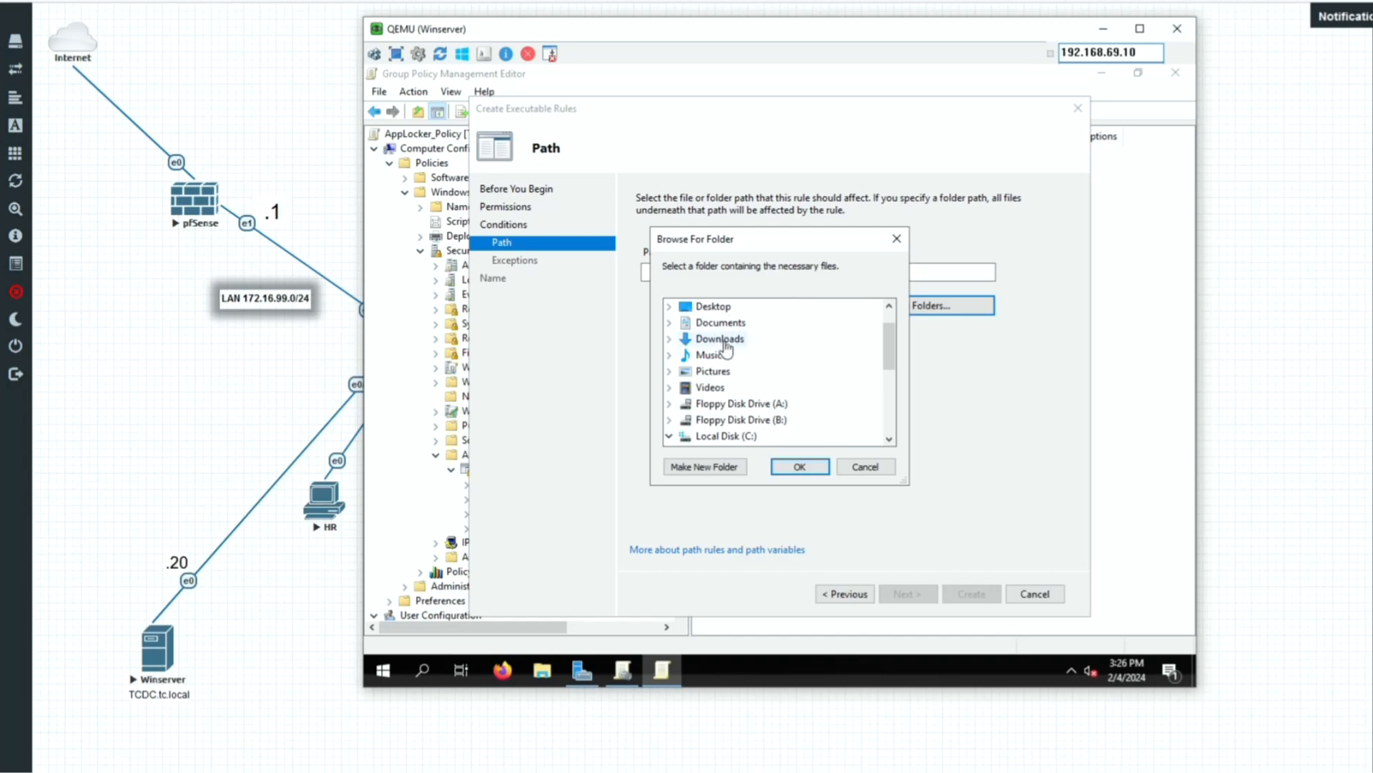
pyautogui.scroll(-2, 776, 361)
pyautogui.scroll(-2, 777, 362)
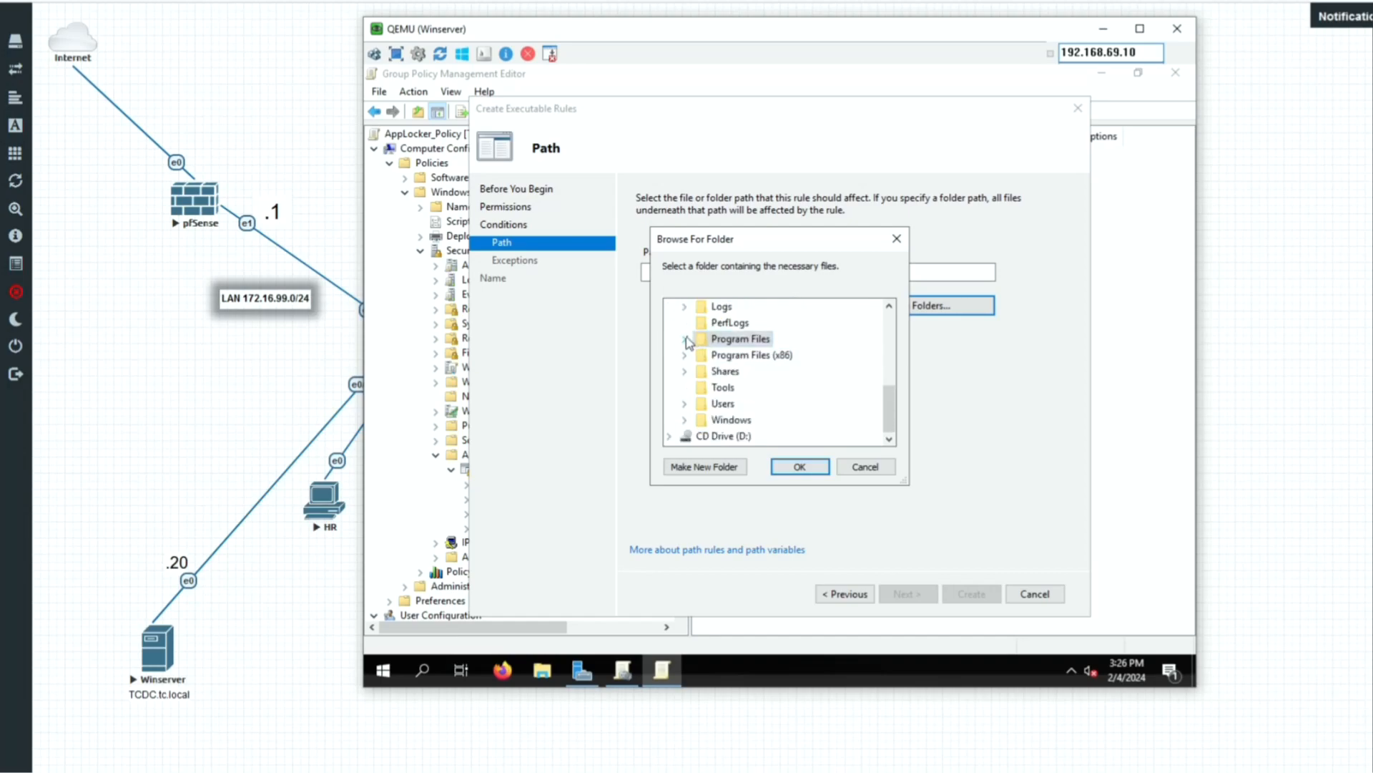
pyautogui.click(686, 339)
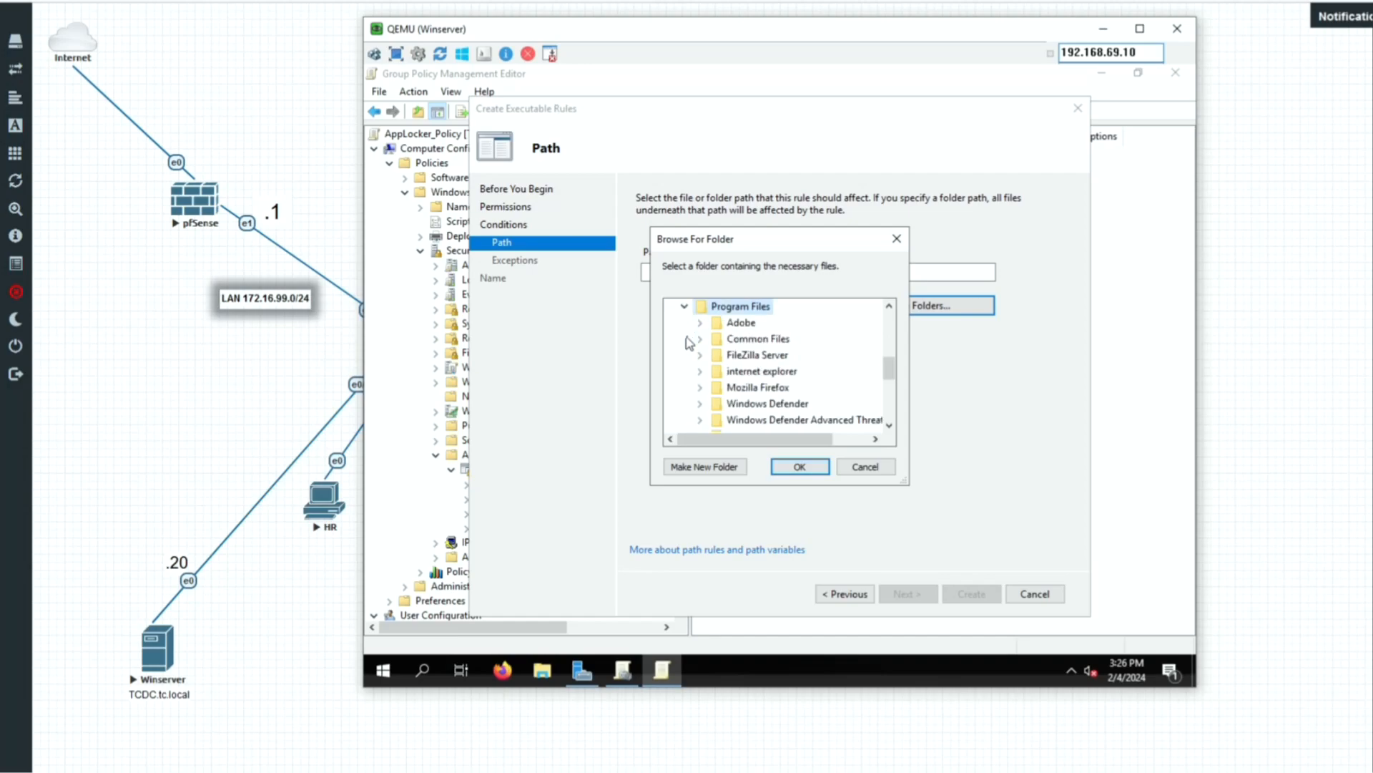
pyautogui.click(739, 324)
pyautogui.scroll(-1, 817, 415)
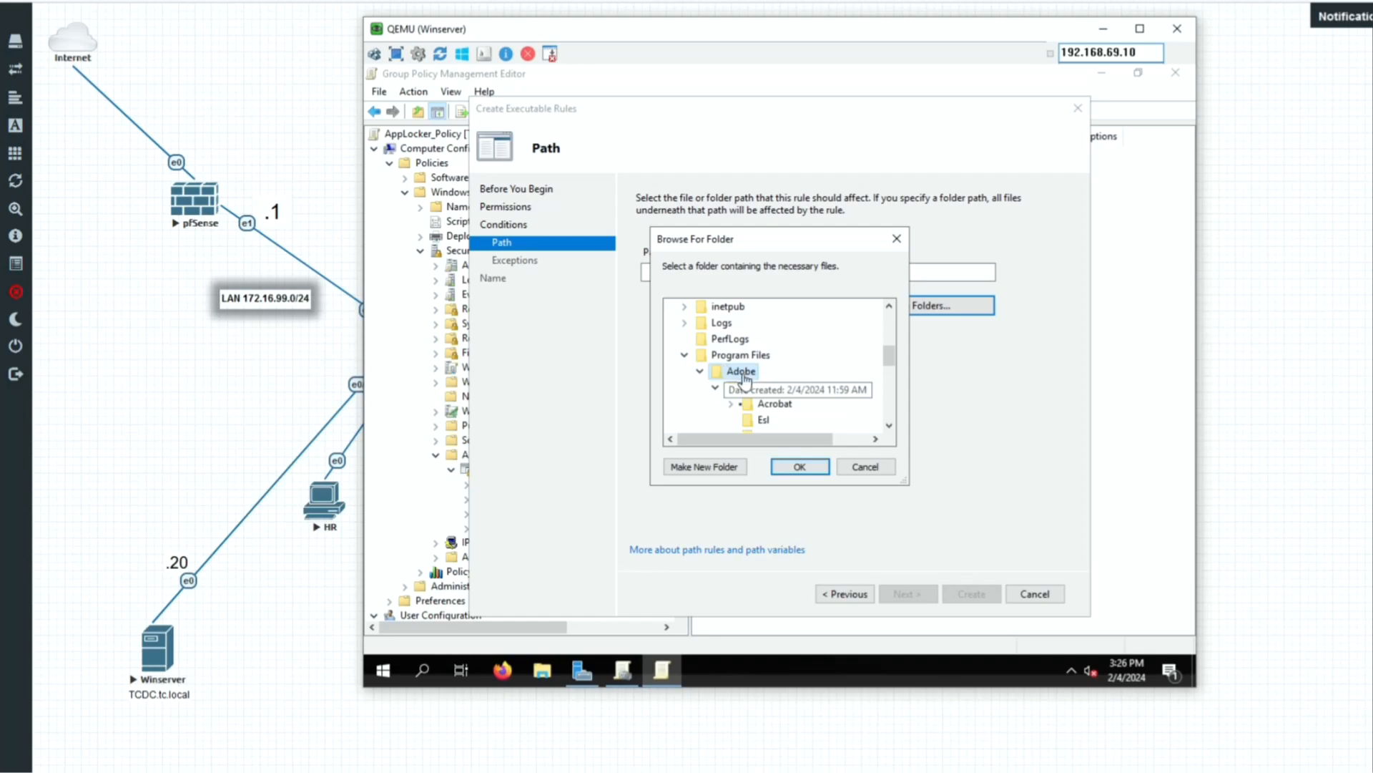
pyautogui.click(800, 467)
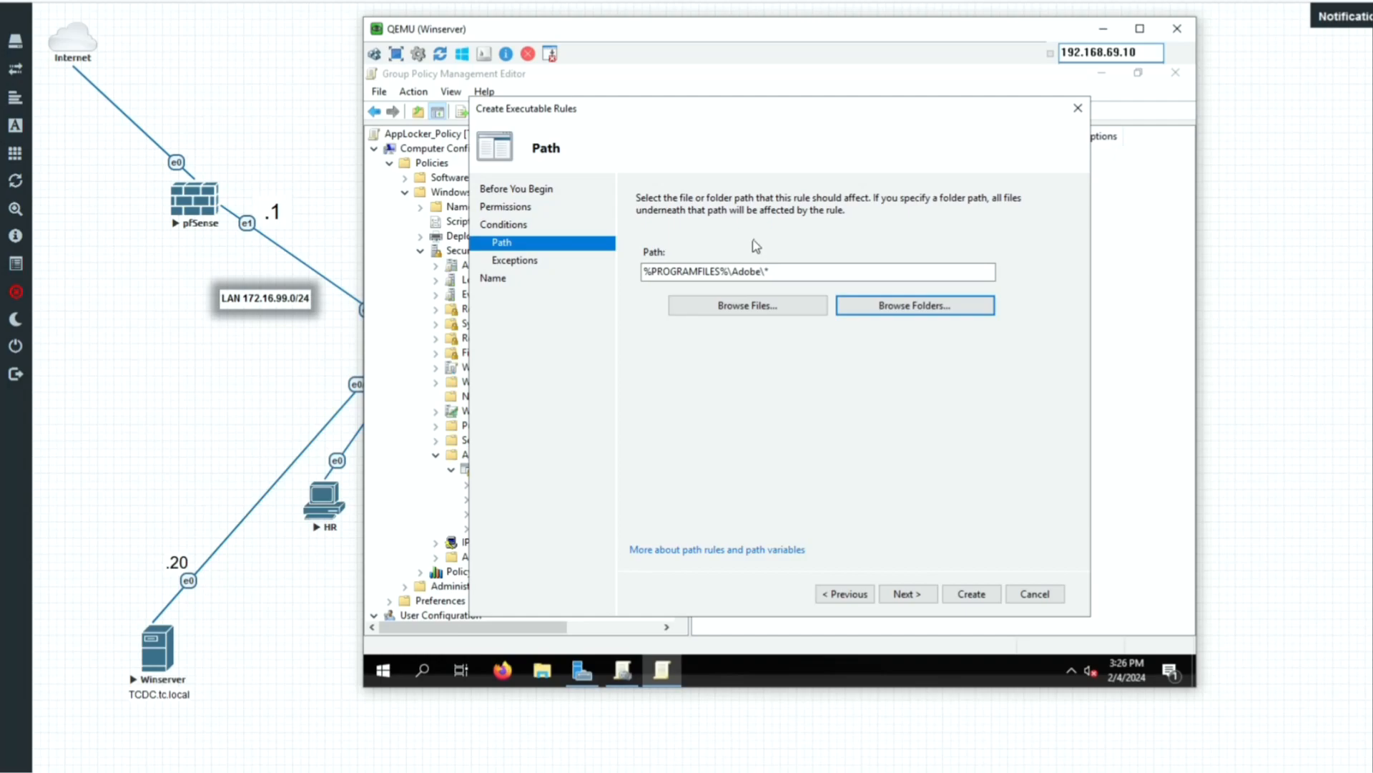
pyautogui.click(767, 272)
pyautogui.write('*')
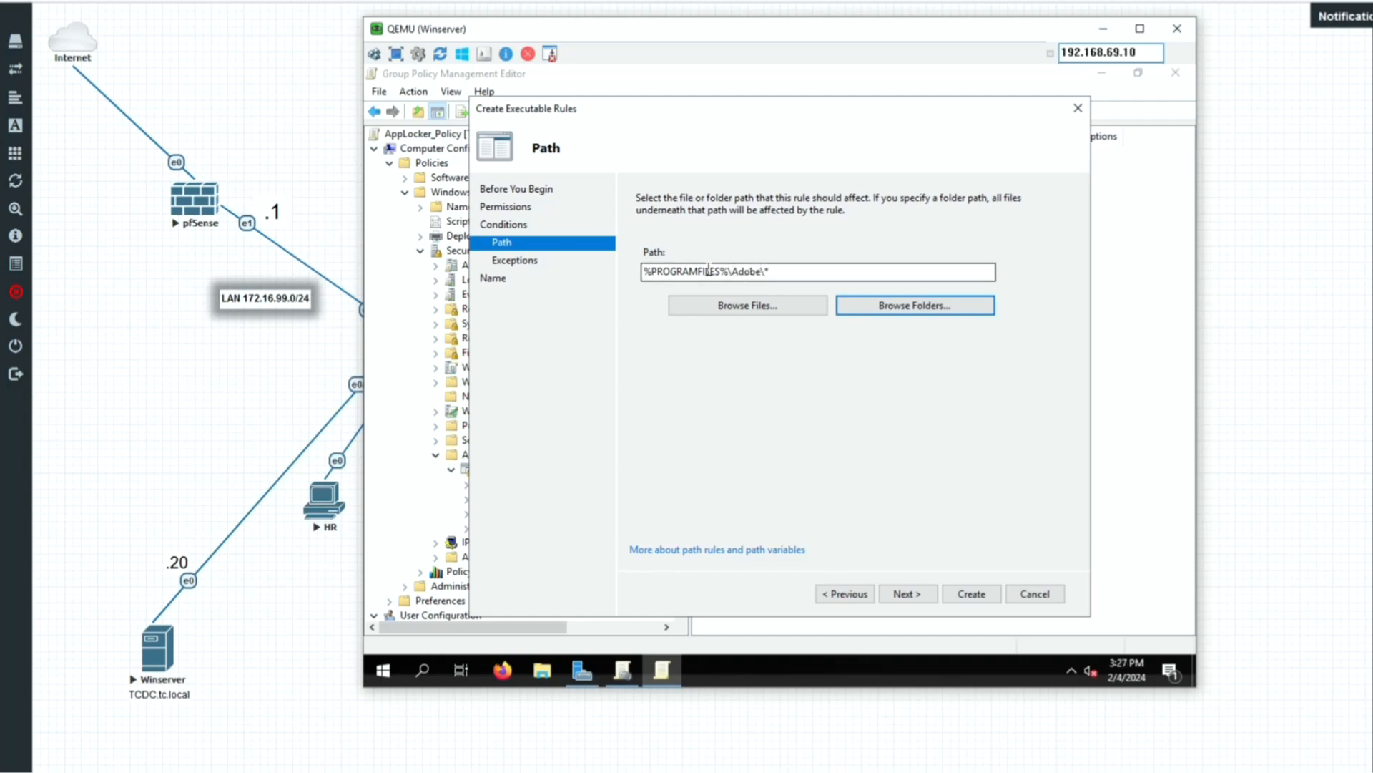
# Skip exceptions, keep the name %PROGRAMFILES%\Adobe\*, and create the Deny rule.
pyautogui.click(930, 605)
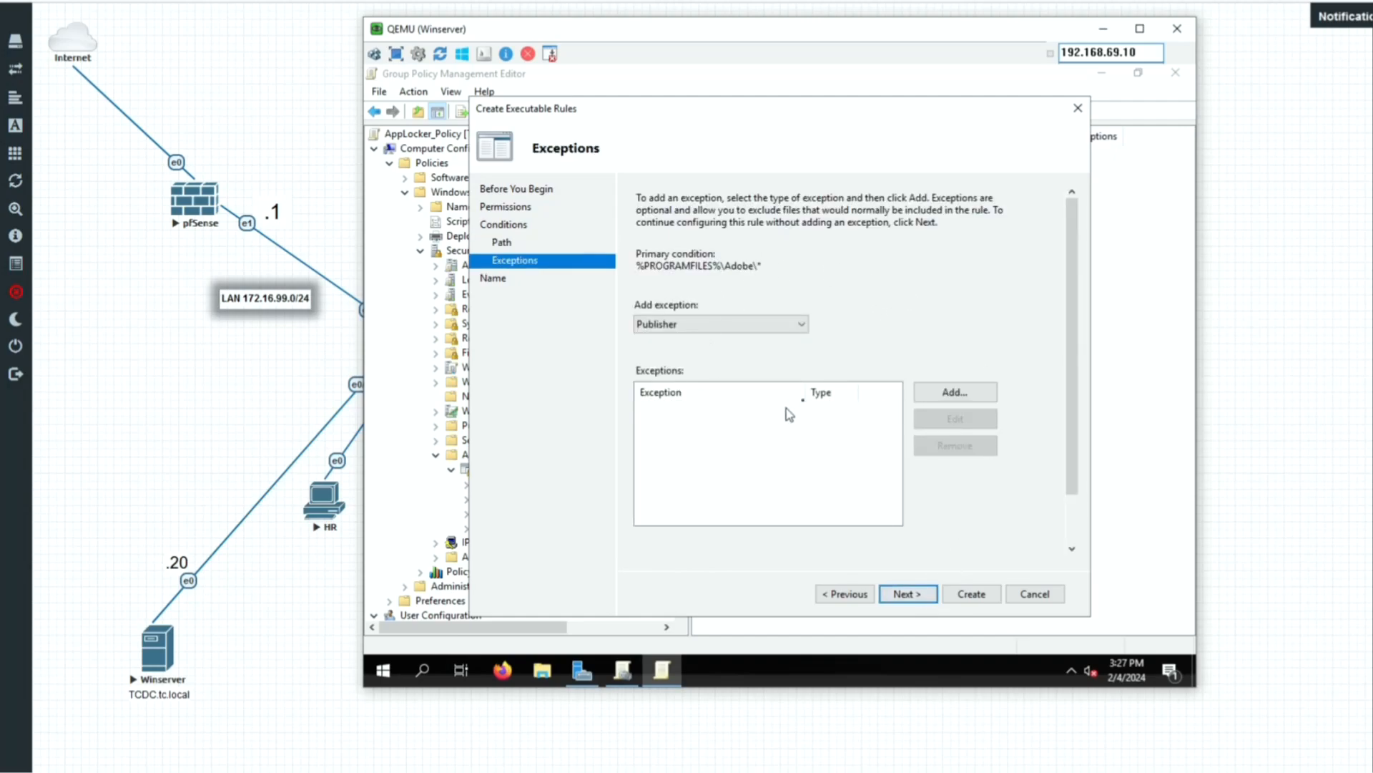
pyautogui.click(906, 594)
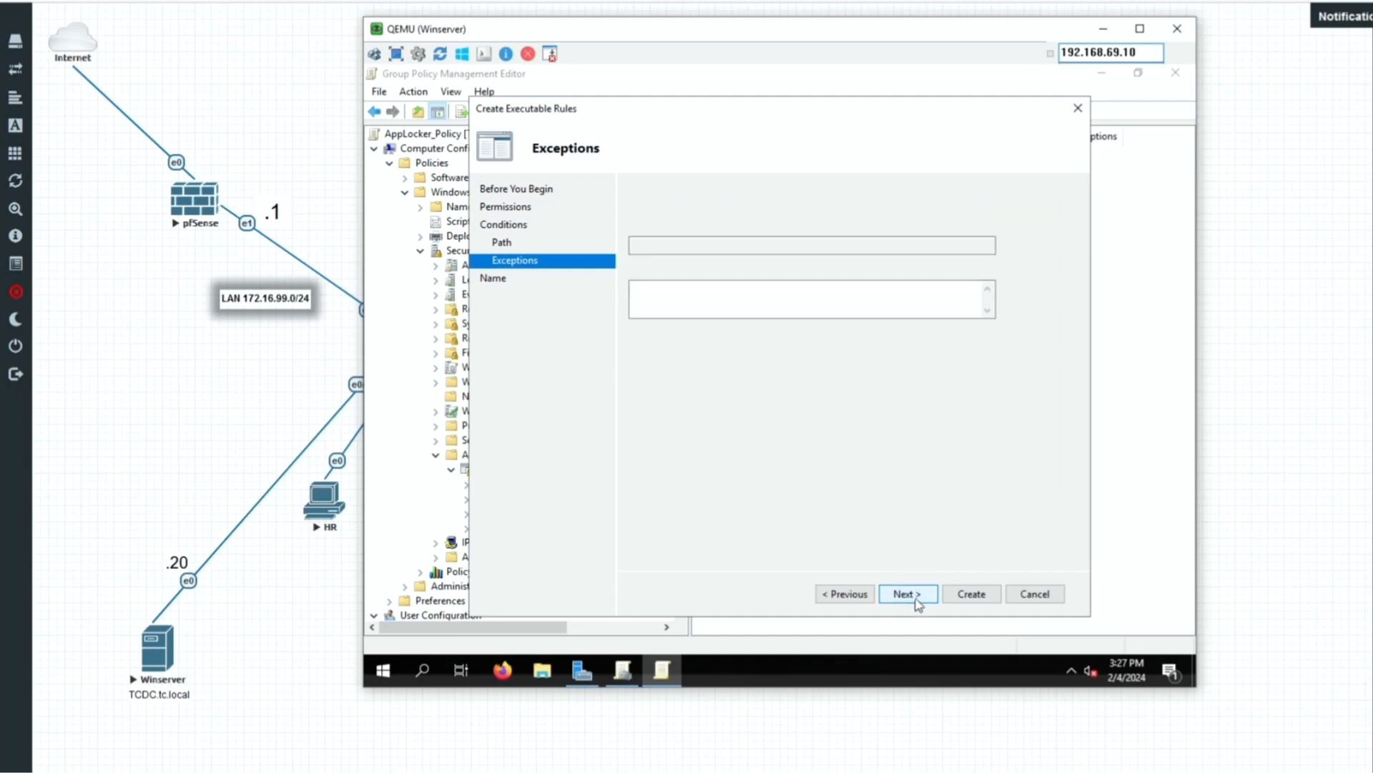
pyautogui.click(713, 317)
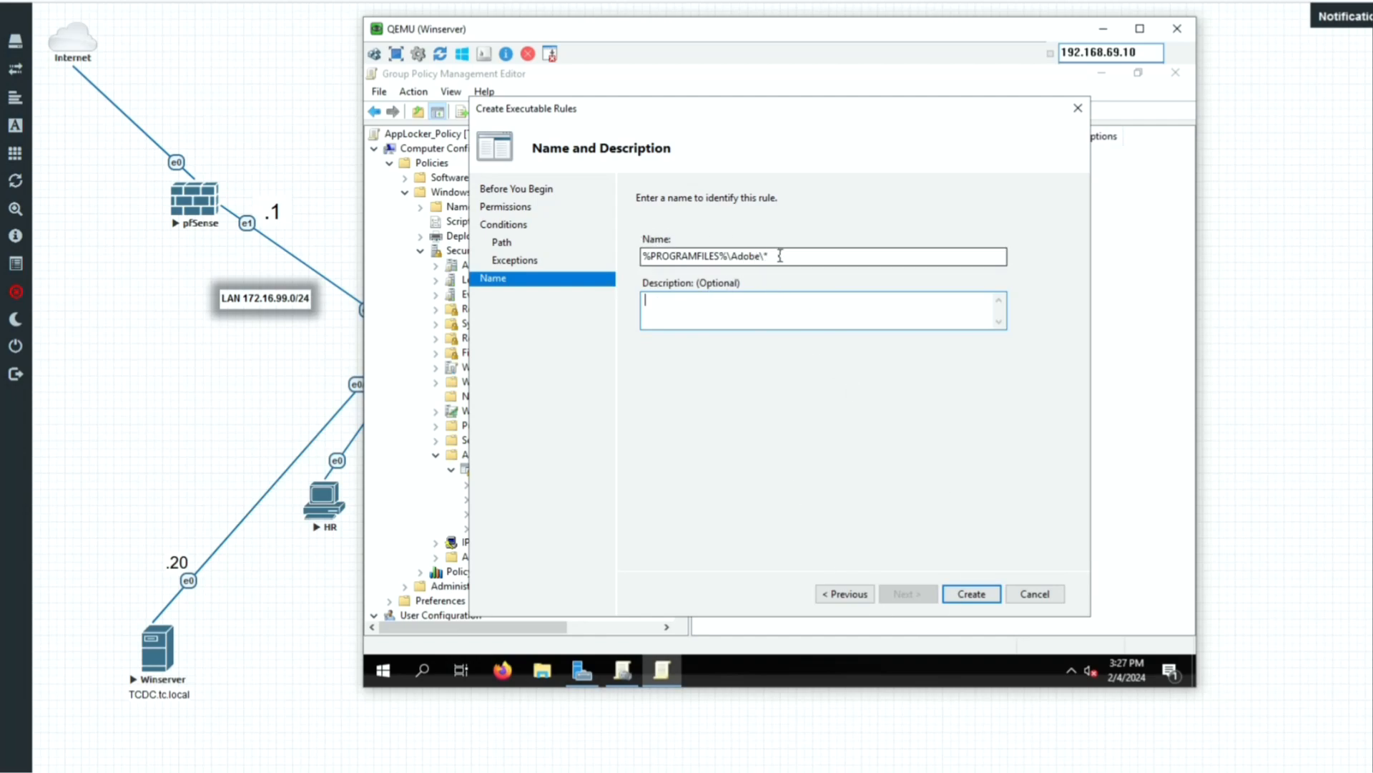
pyautogui.moveTo(780, 255); pyautogui.dragTo(644, 255)
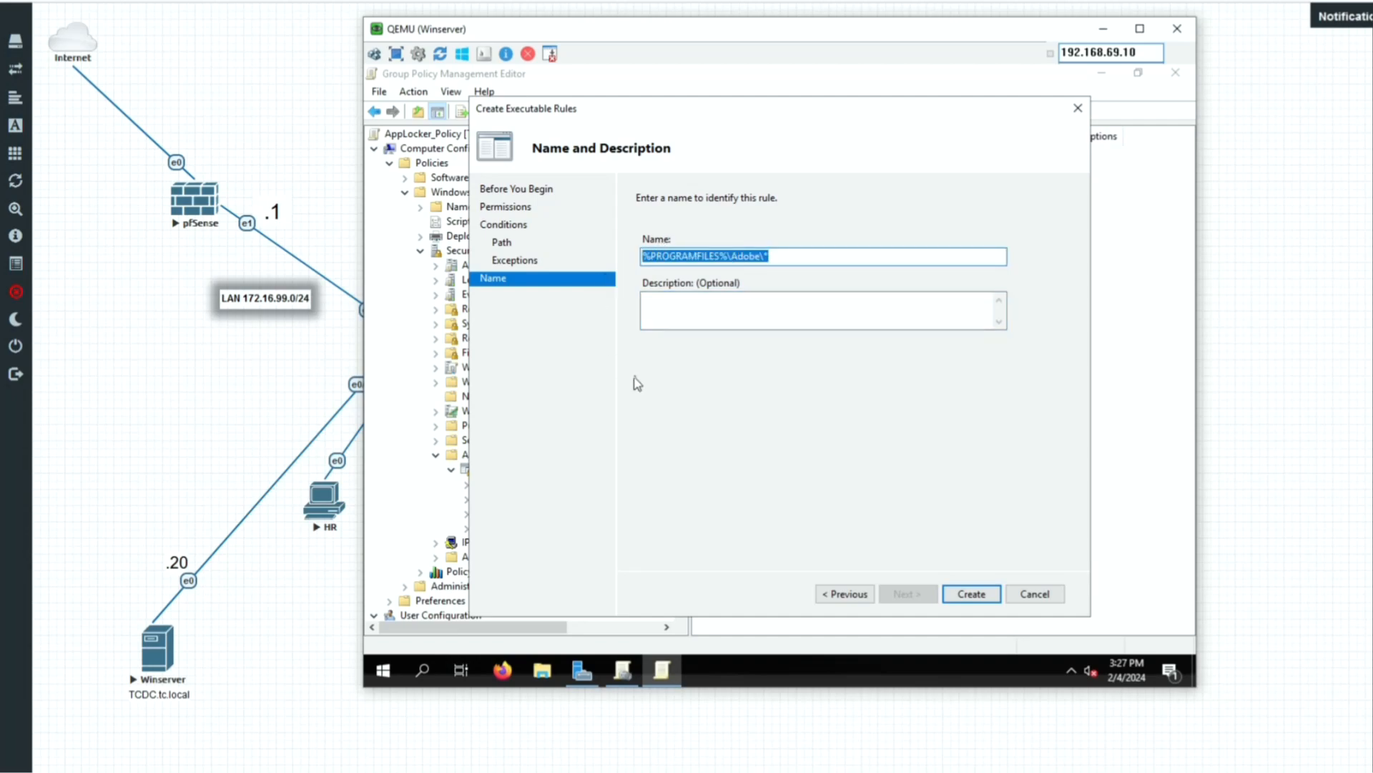
pyautogui.click(987, 599)
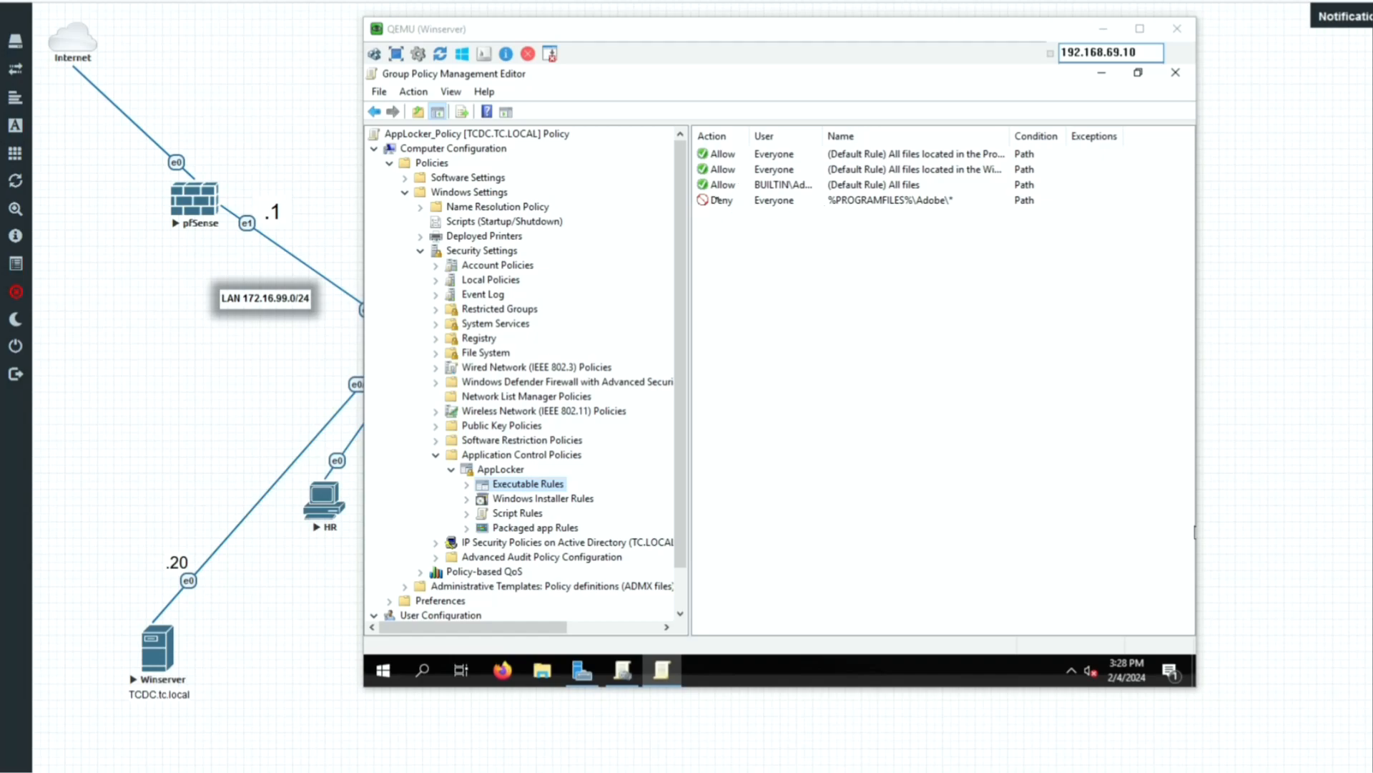
# Select the new Adobe Deny rule in the Executable Rules list to check it.
pyautogui.click(716, 199)
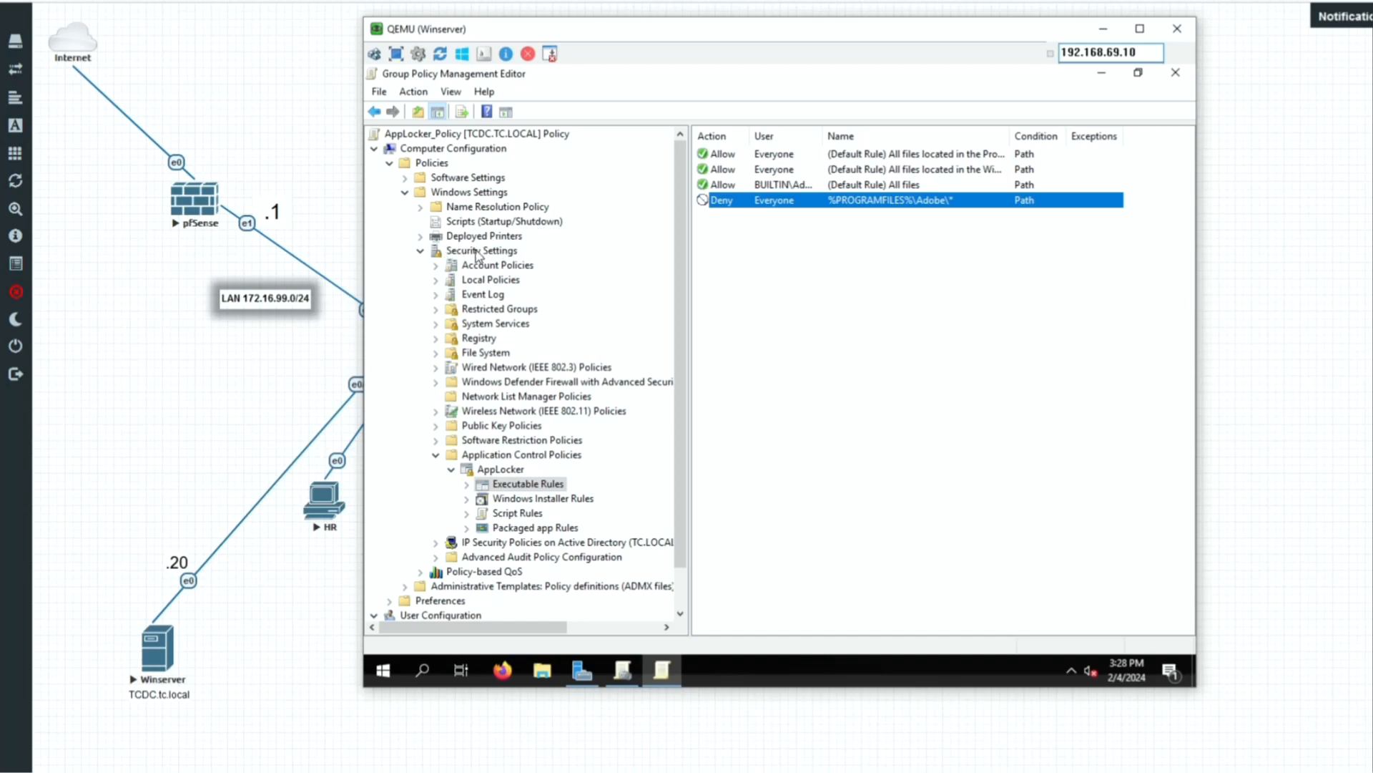
# Define the Application Identity service startup as Automatic under System Services.
pyautogui.click(467, 326)
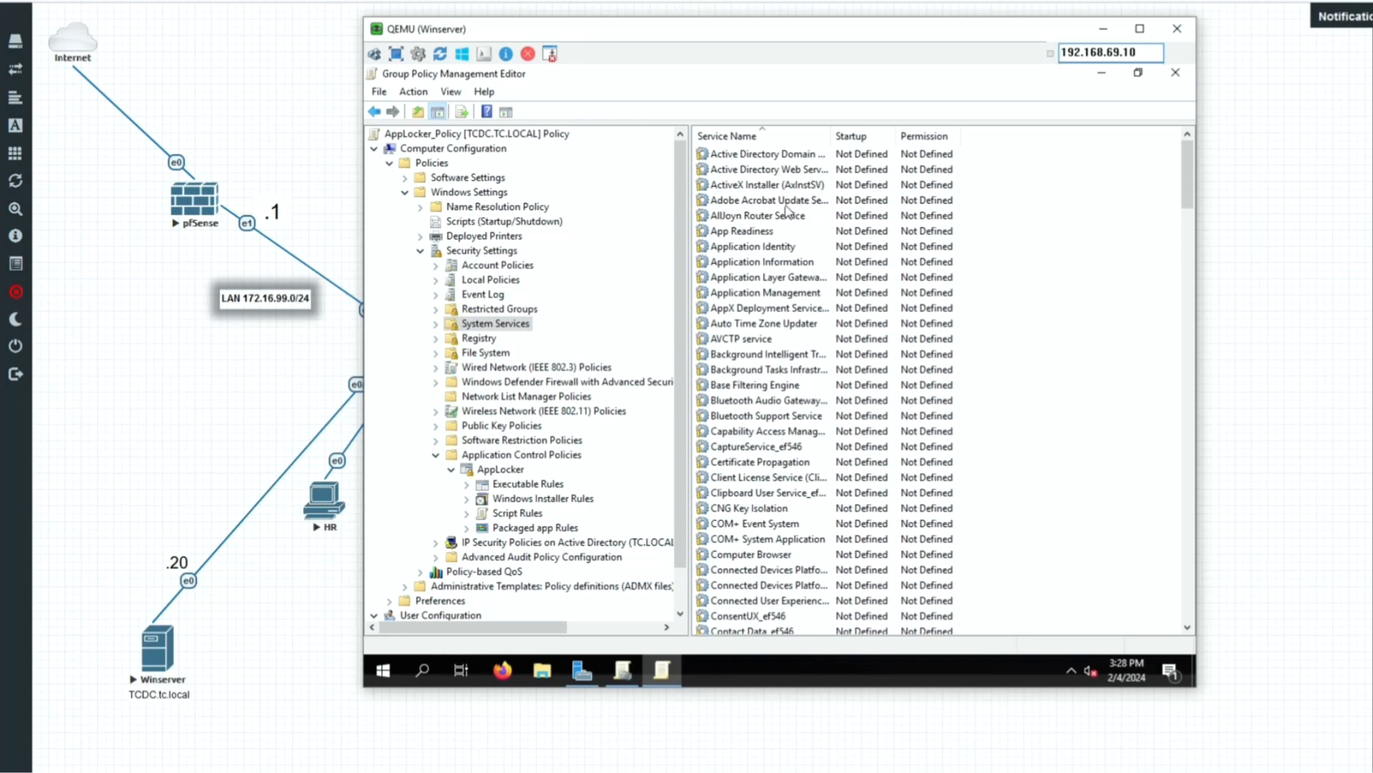
pyautogui.click(740, 248)
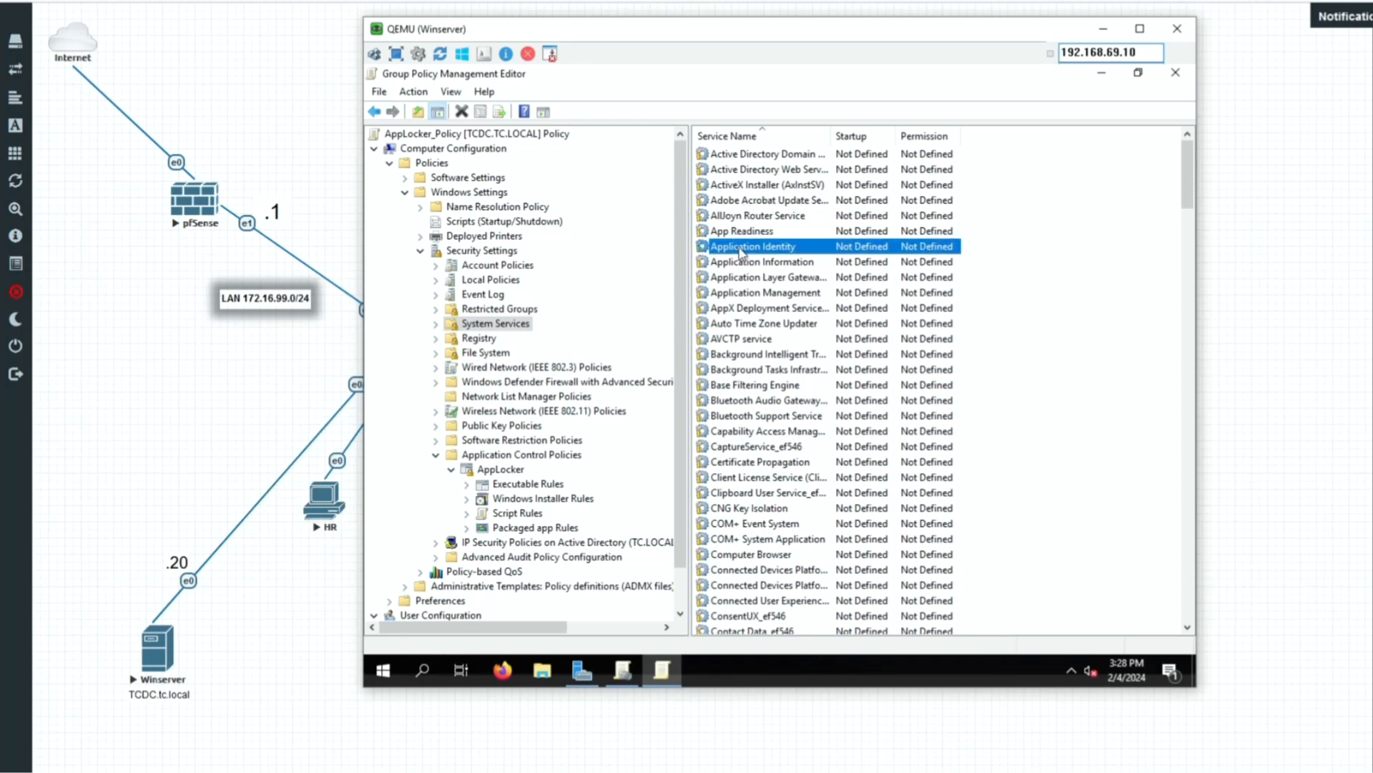
pyautogui.rightClick(742, 250)
pyautogui.click(778, 261)
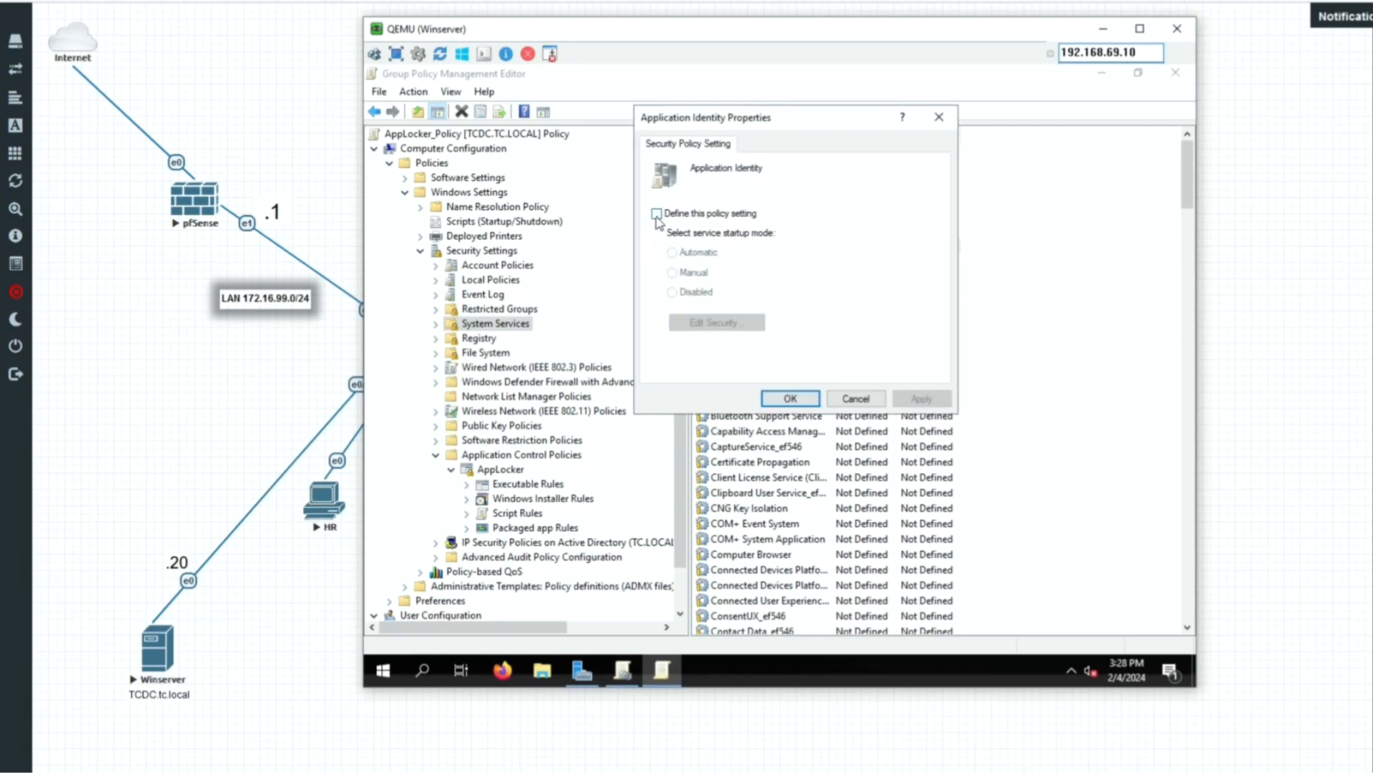
pyautogui.click(656, 213)
pyautogui.click(676, 253)
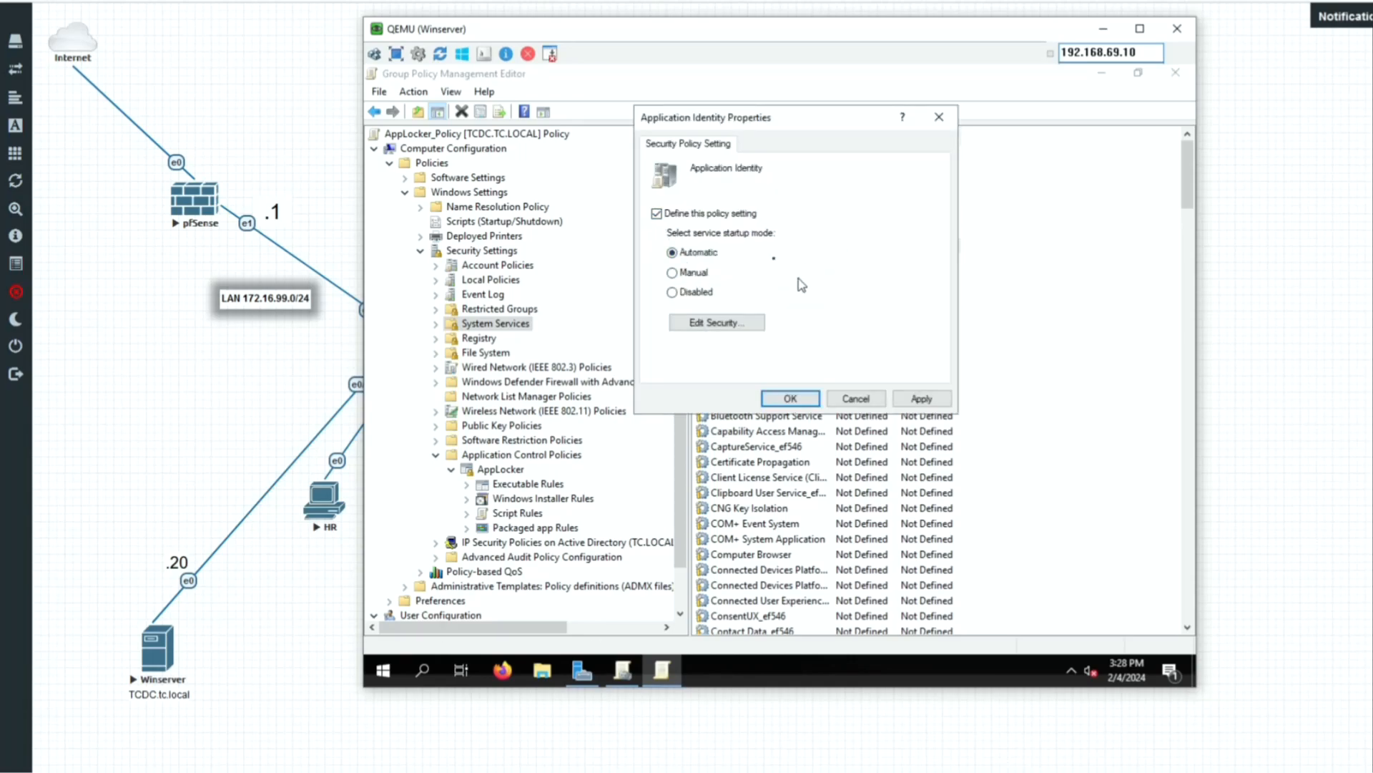
pyautogui.click(789, 399)
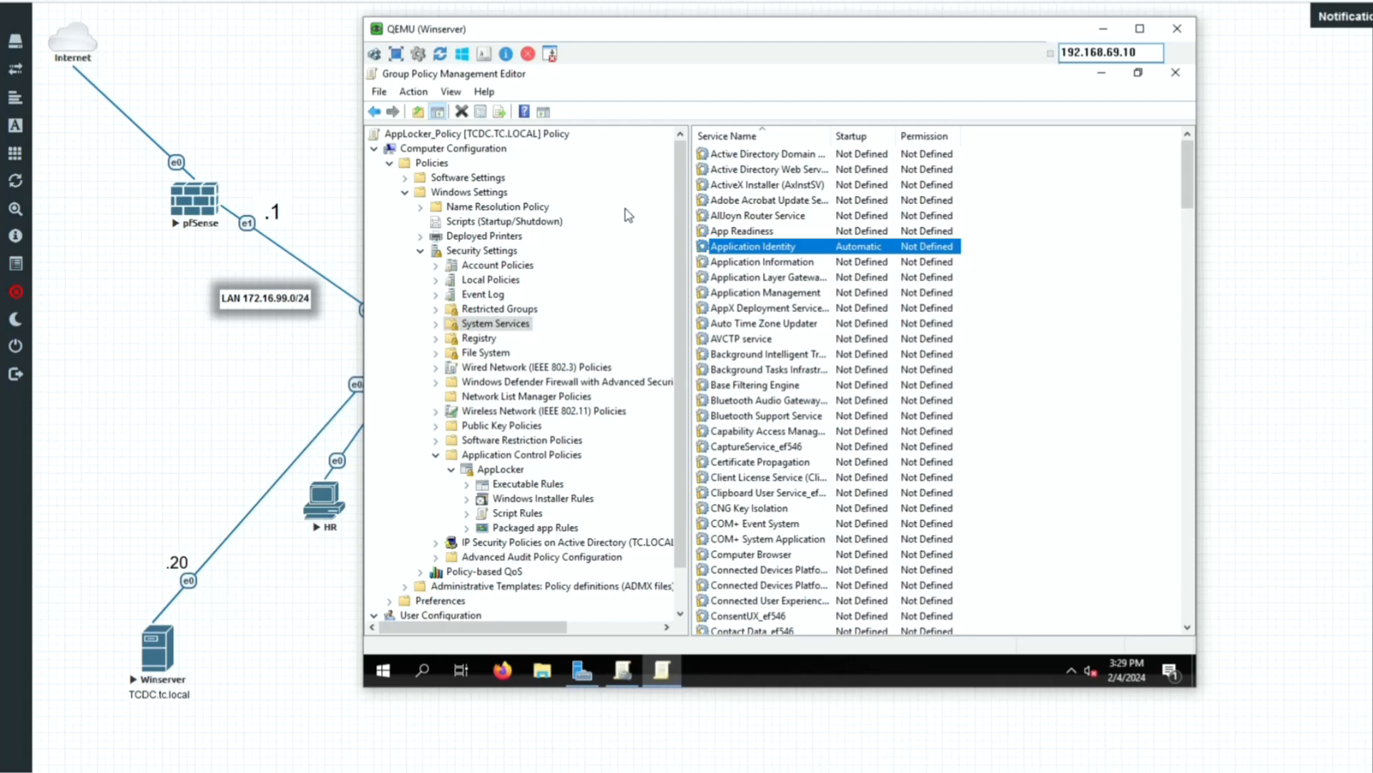
# Close the editor, link AppLocker_Policy to the Domain Computers OU, and exit Group Policy Management.
pyautogui.click(1177, 80)
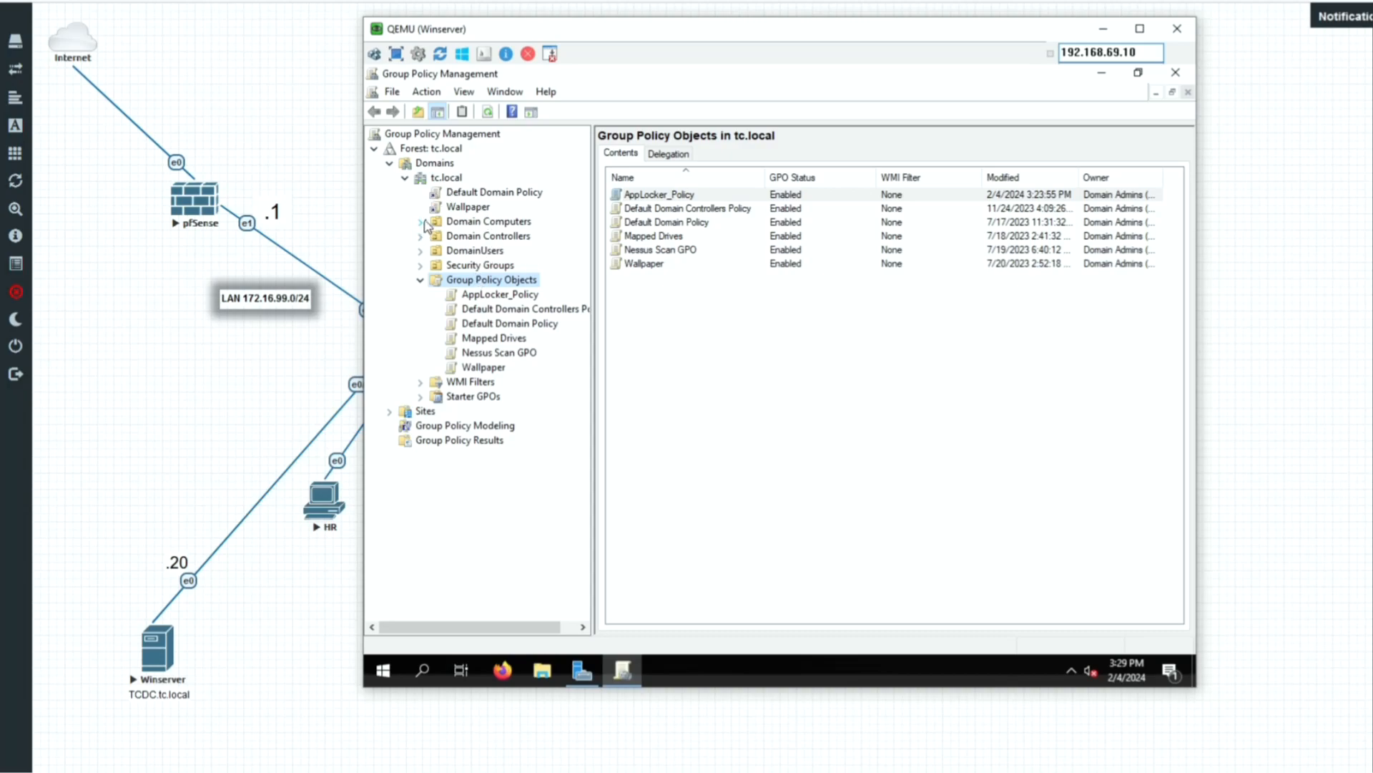
pyautogui.rightClick(446, 223)
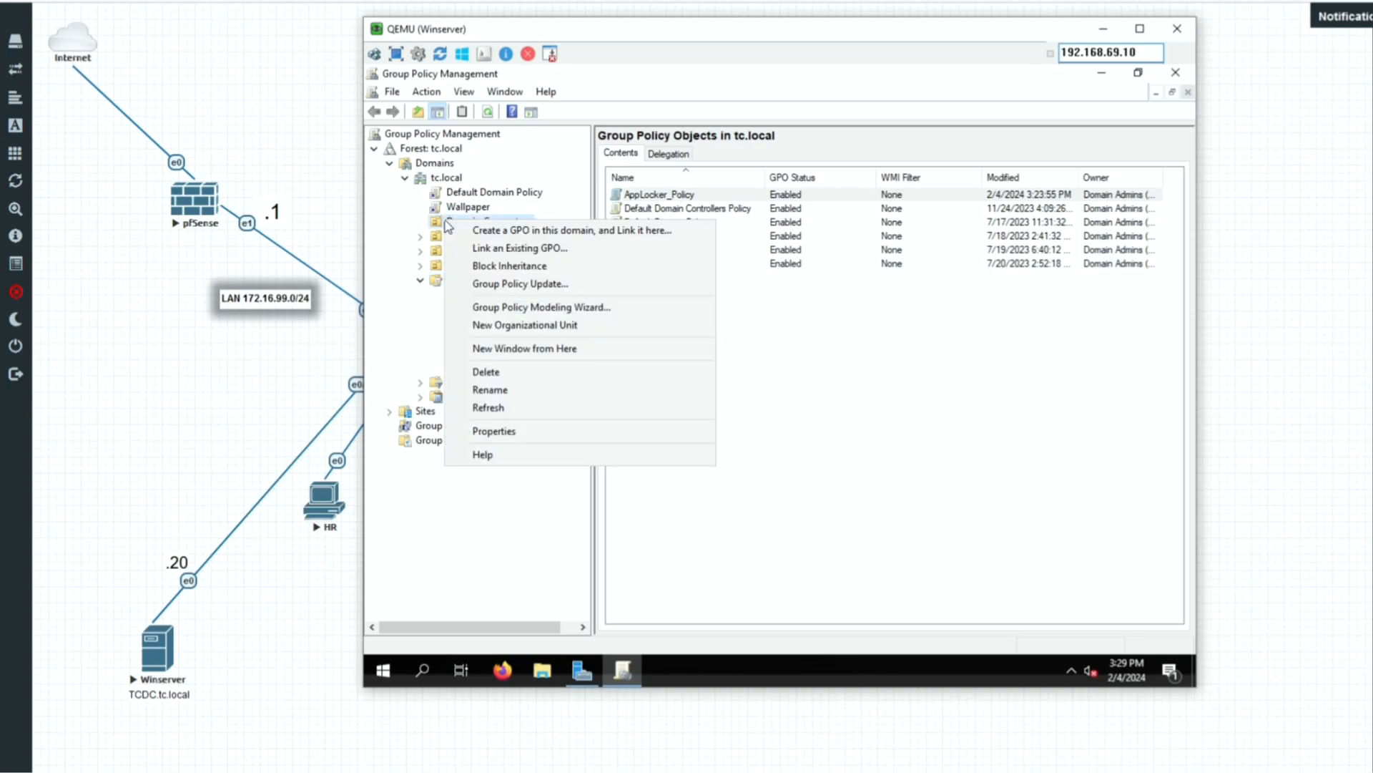
pyautogui.click(532, 247)
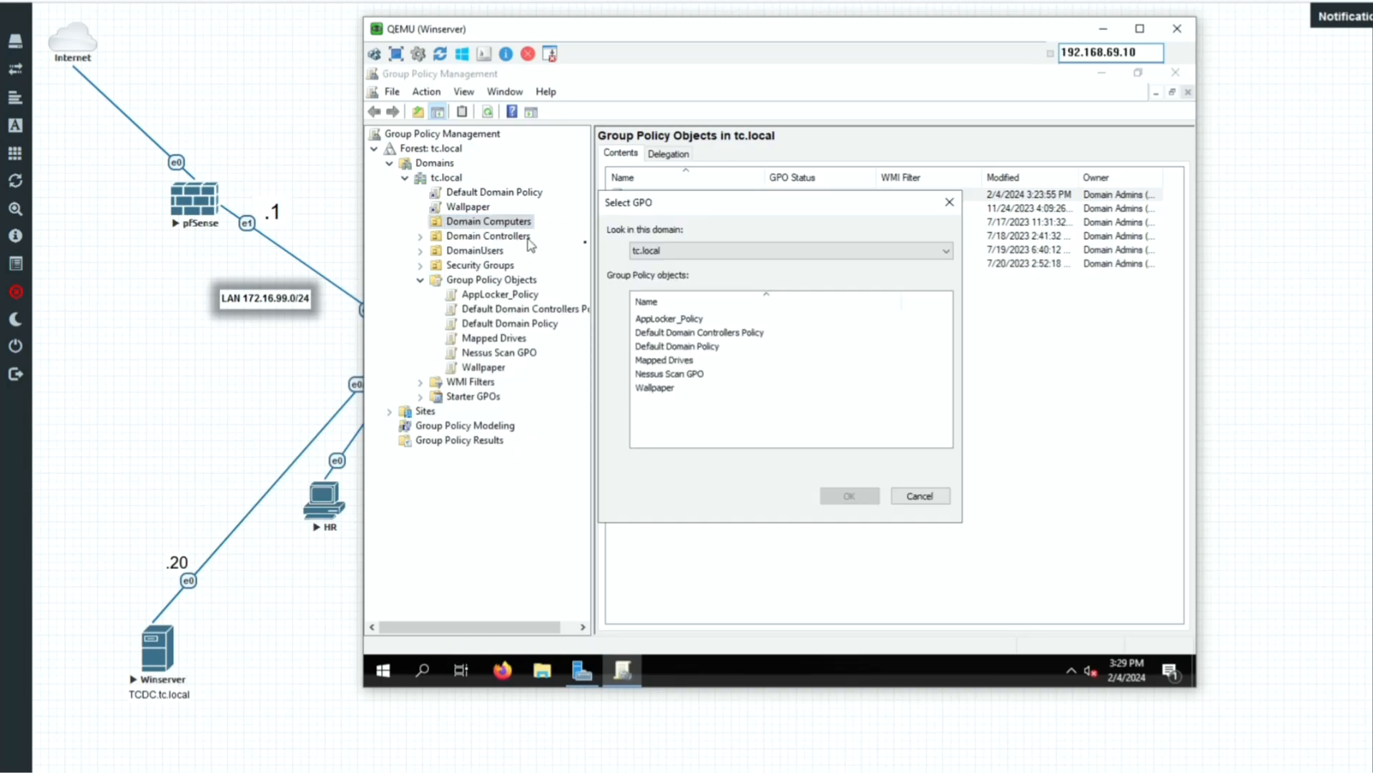
pyautogui.click(671, 320)
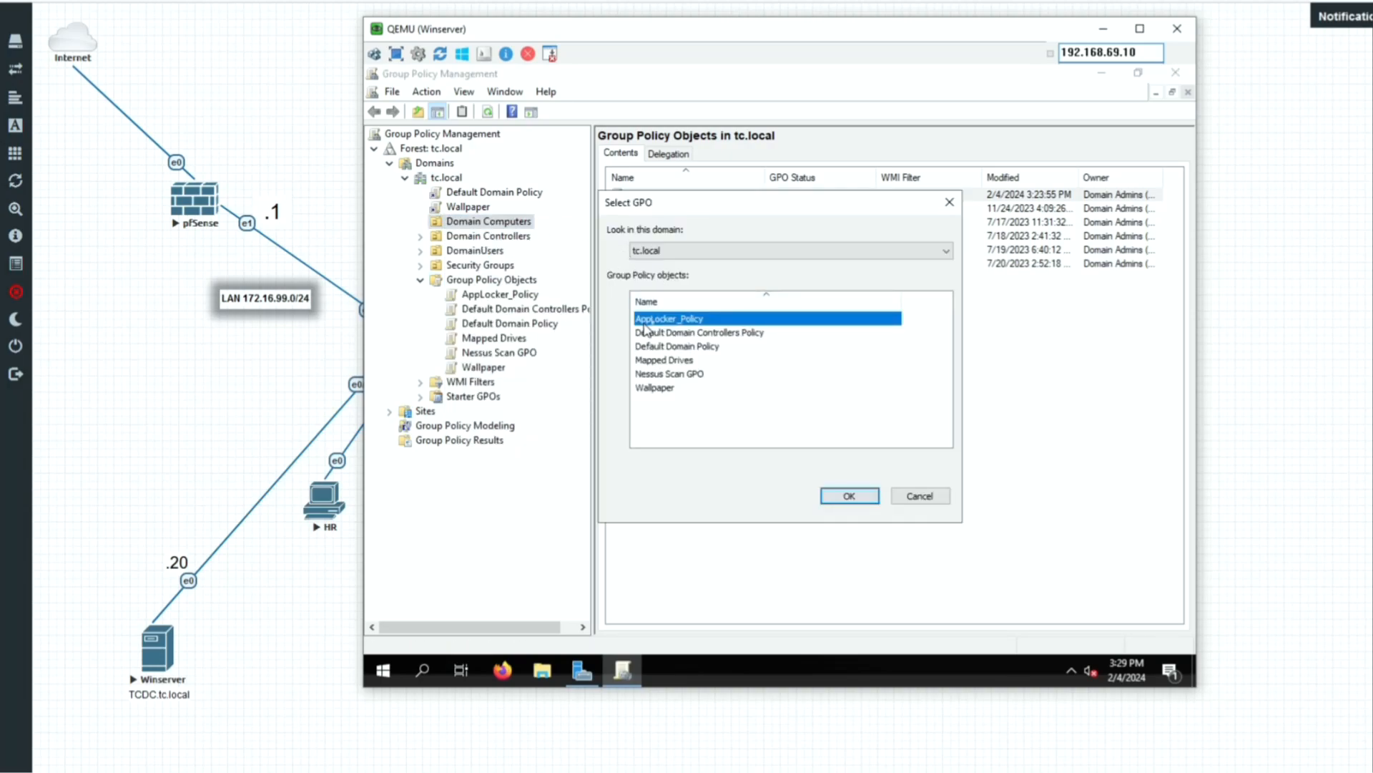
pyautogui.click(849, 499)
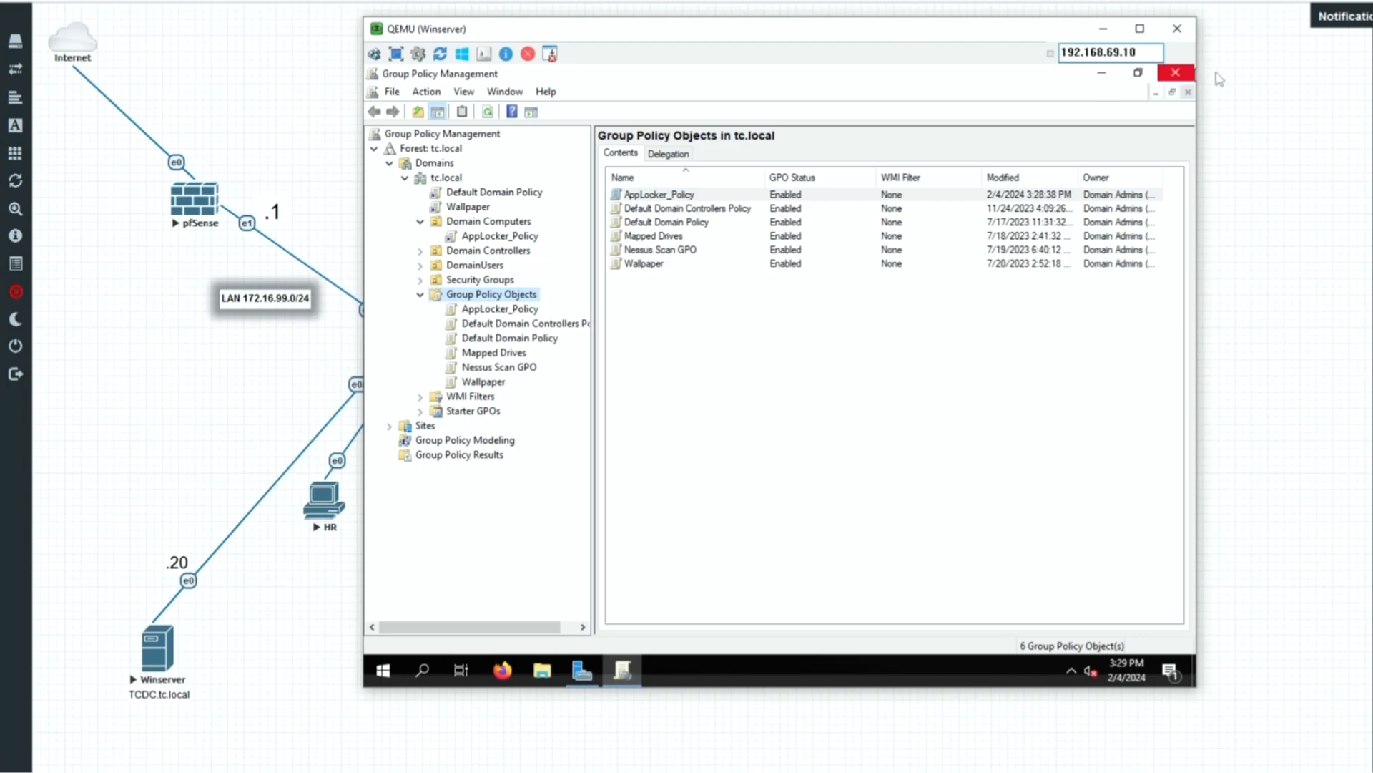
pyautogui.click(1186, 74)
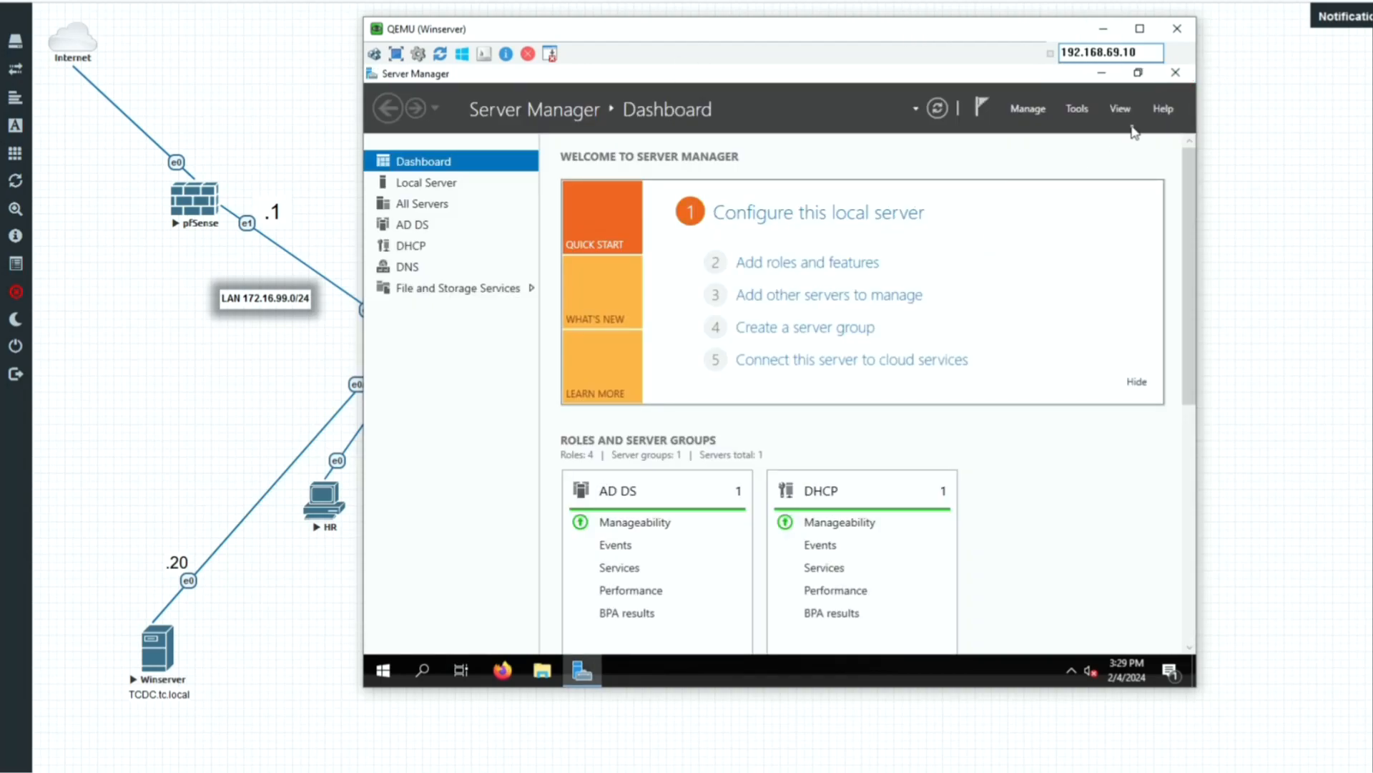
# Open Active Directory Users and Computers and confirm HR appears among the Domain Computers members.
pyautogui.click(1177, 76)
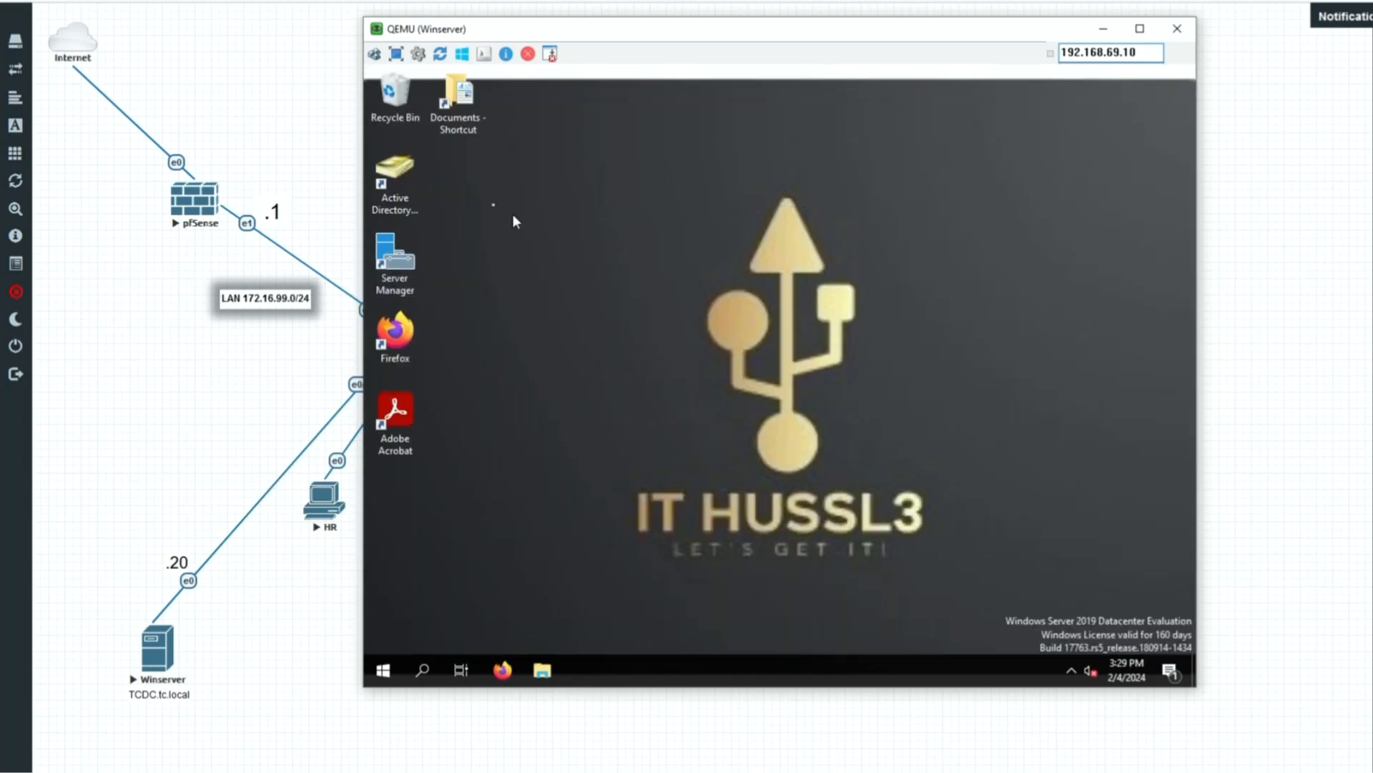
pyautogui.click(407, 175)
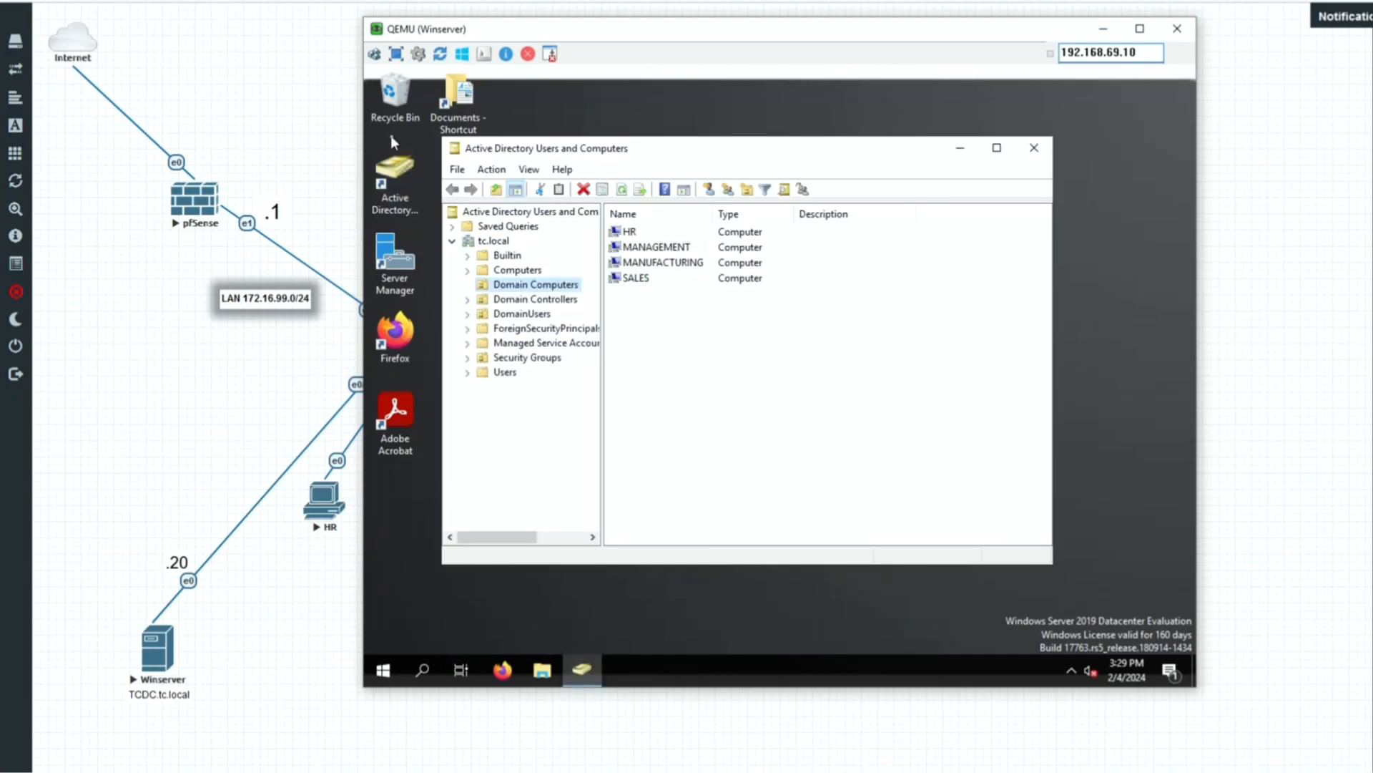
pyautogui.click(503, 286)
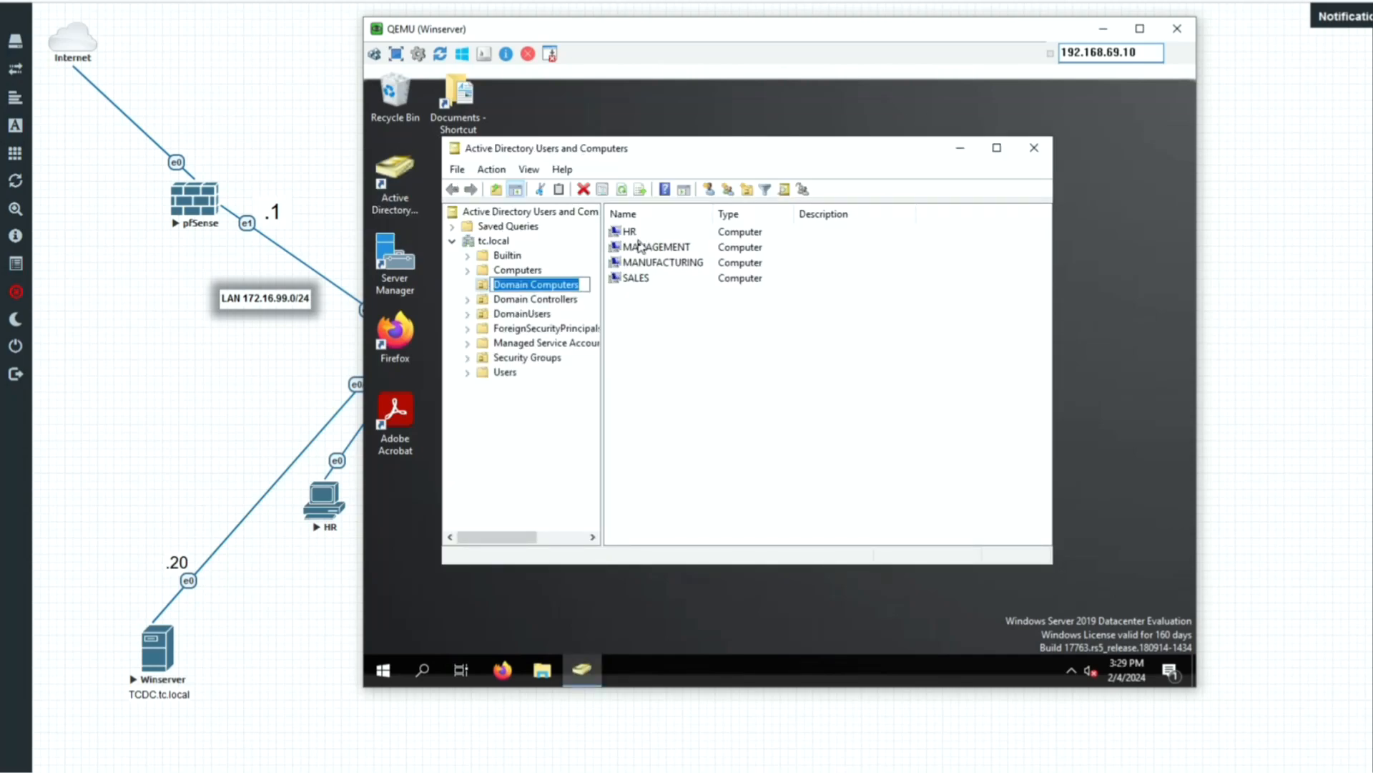
pyautogui.click(786, 314)
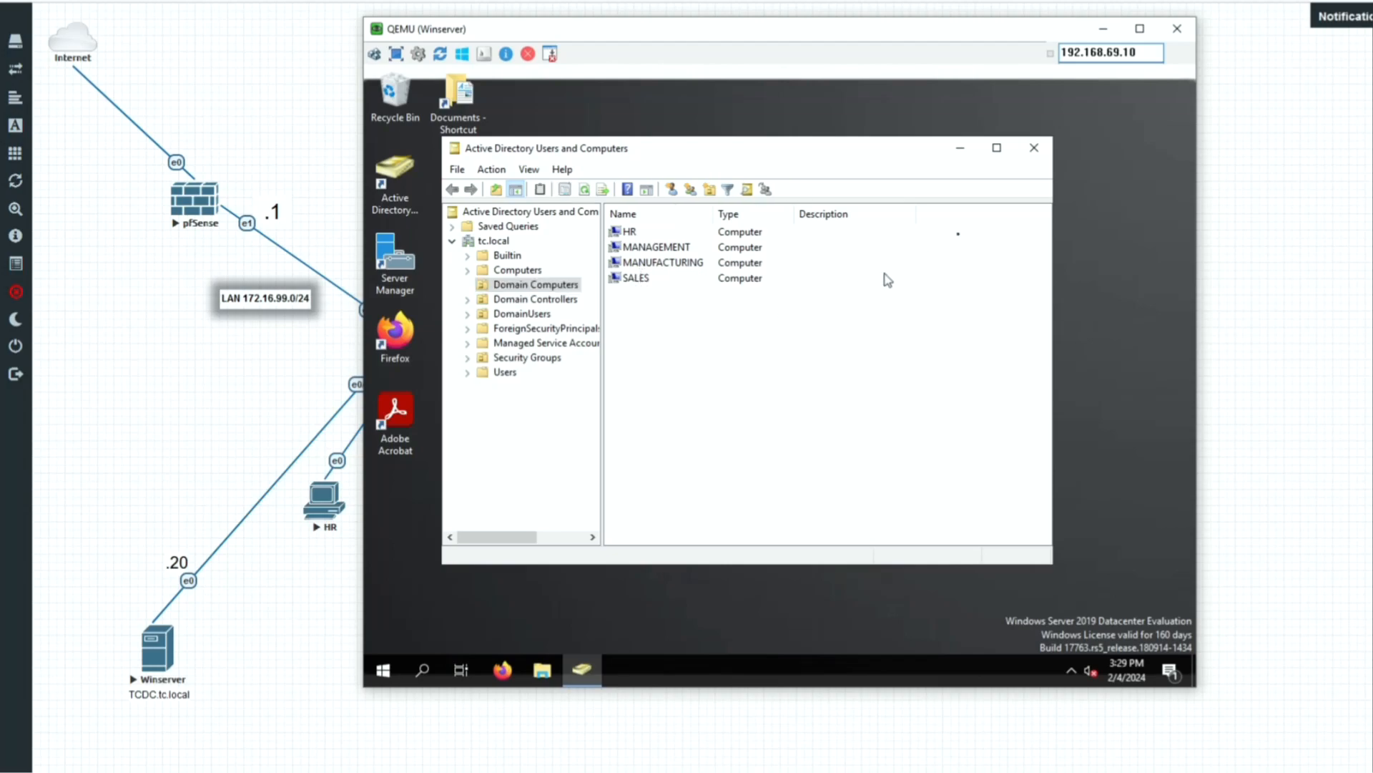
# Close Active Directory Users and Computers, leaving the server desktop showing.
pyautogui.click(1103, 29)
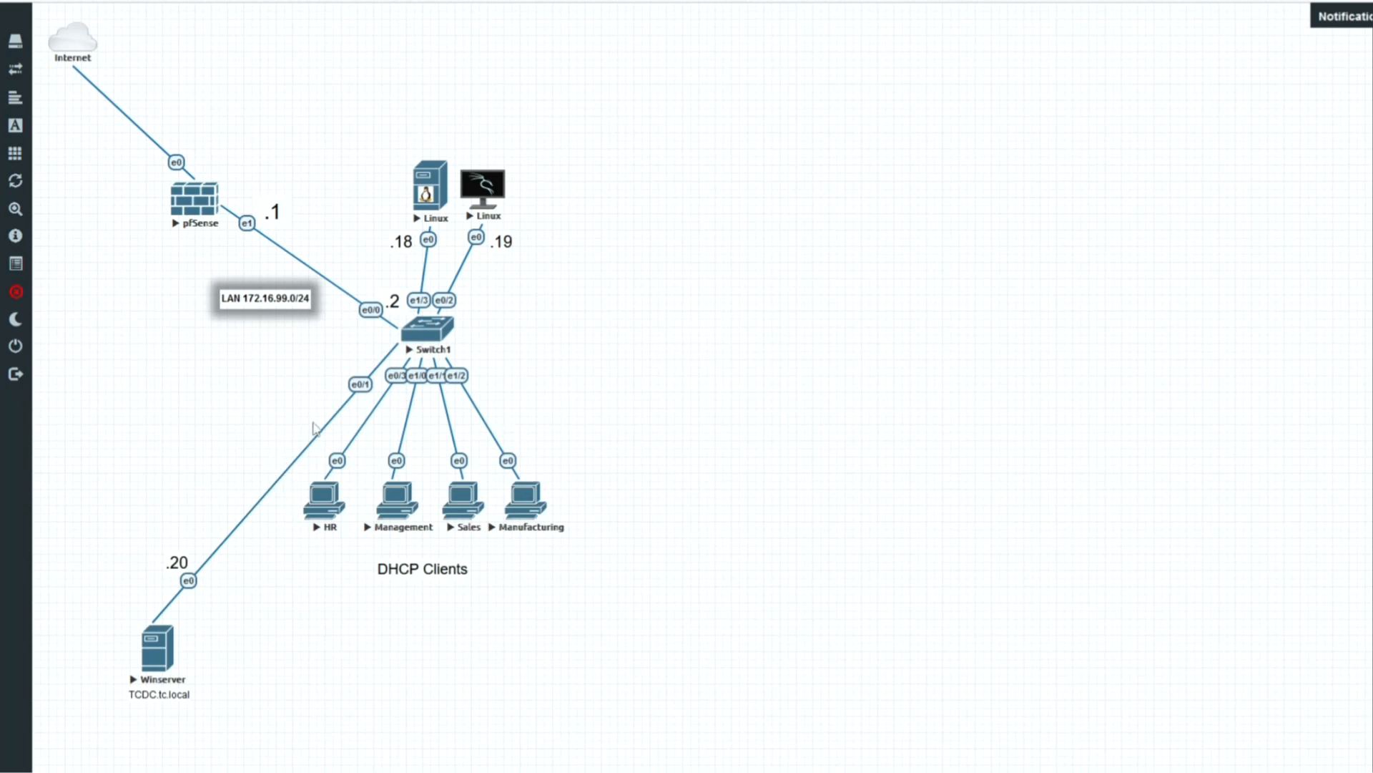
pyautogui.moveTo(1325, 771)
pyautogui.click(1325, 730)
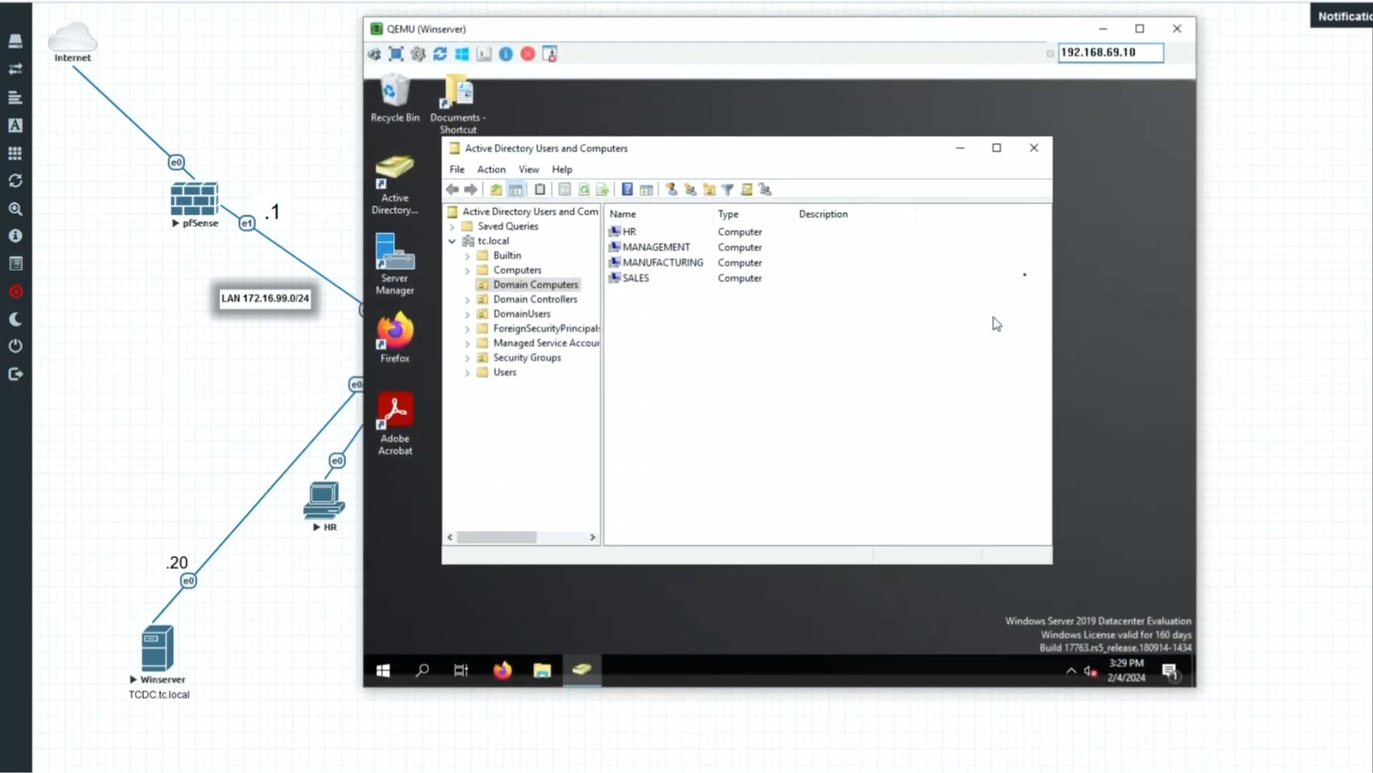
pyautogui.click(1037, 149)
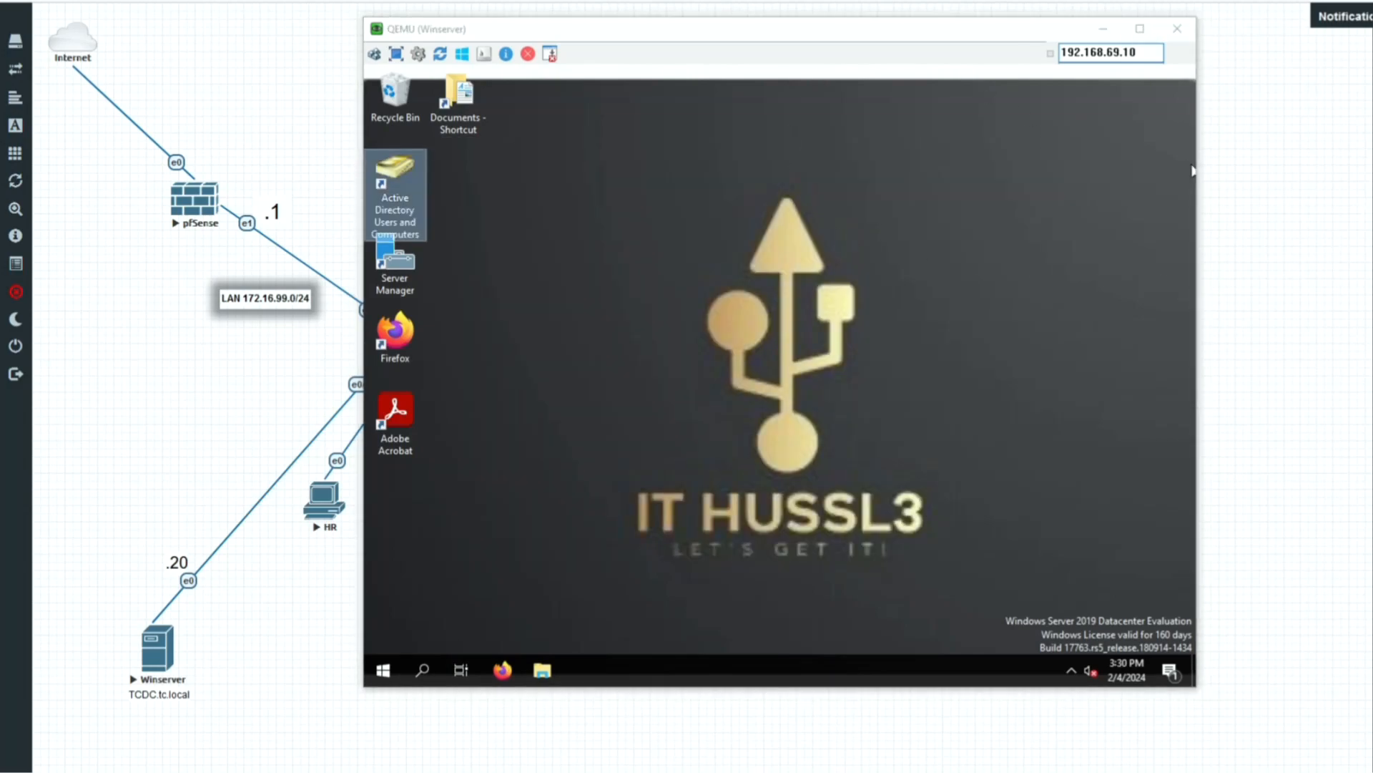
# Switch from the Winserver console to the HR client's console and restart the HR machine anyway.
pyautogui.click(1177, 29)
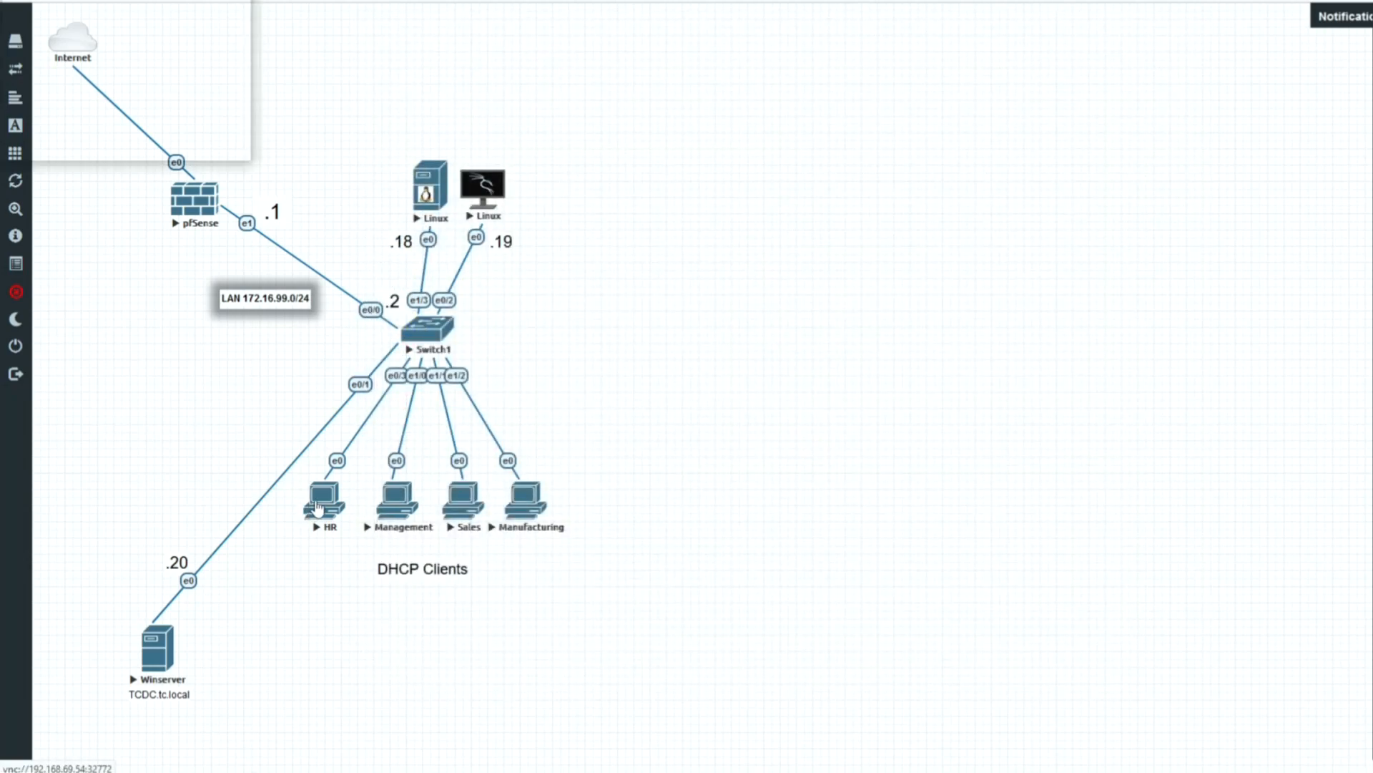
pyautogui.click(318, 505)
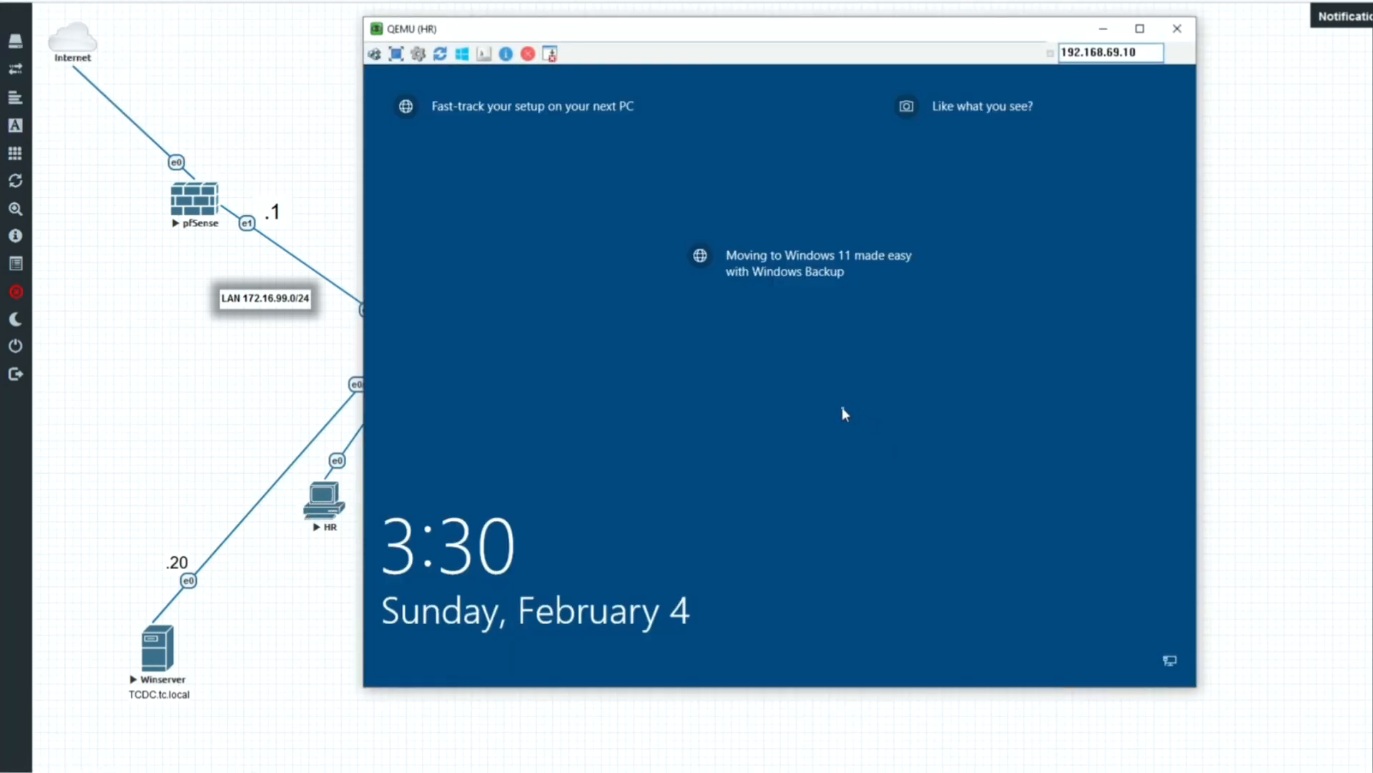
pyautogui.click(745, 483)
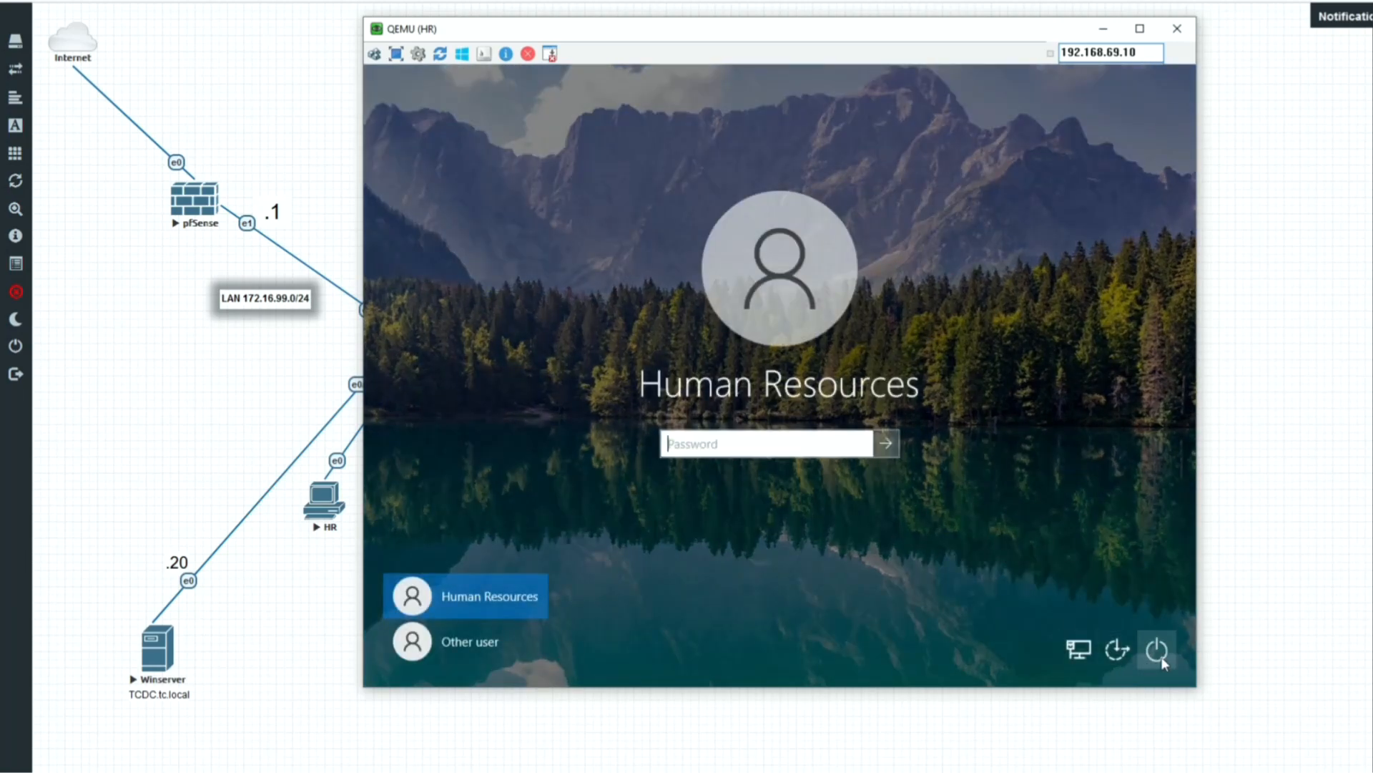
pyautogui.click(1159, 651)
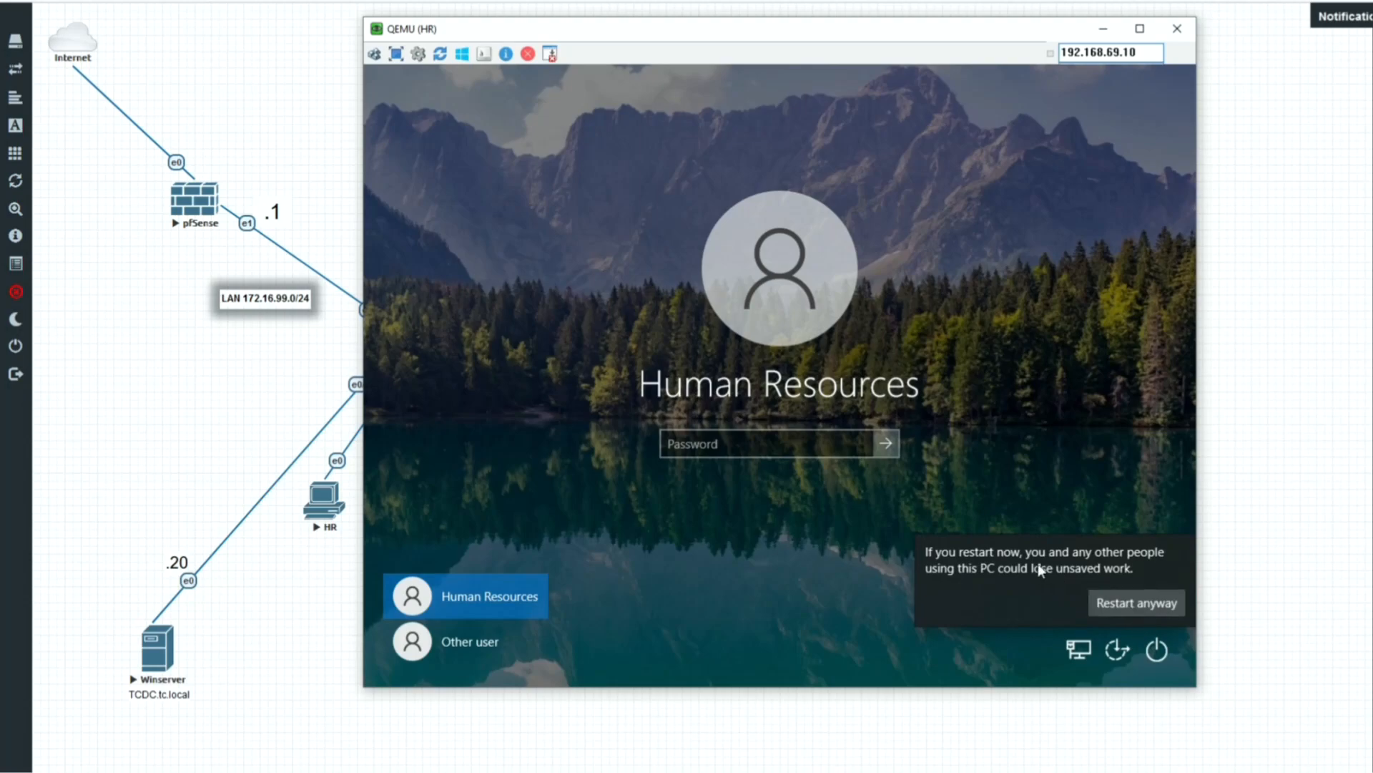
pyautogui.click(1132, 610)
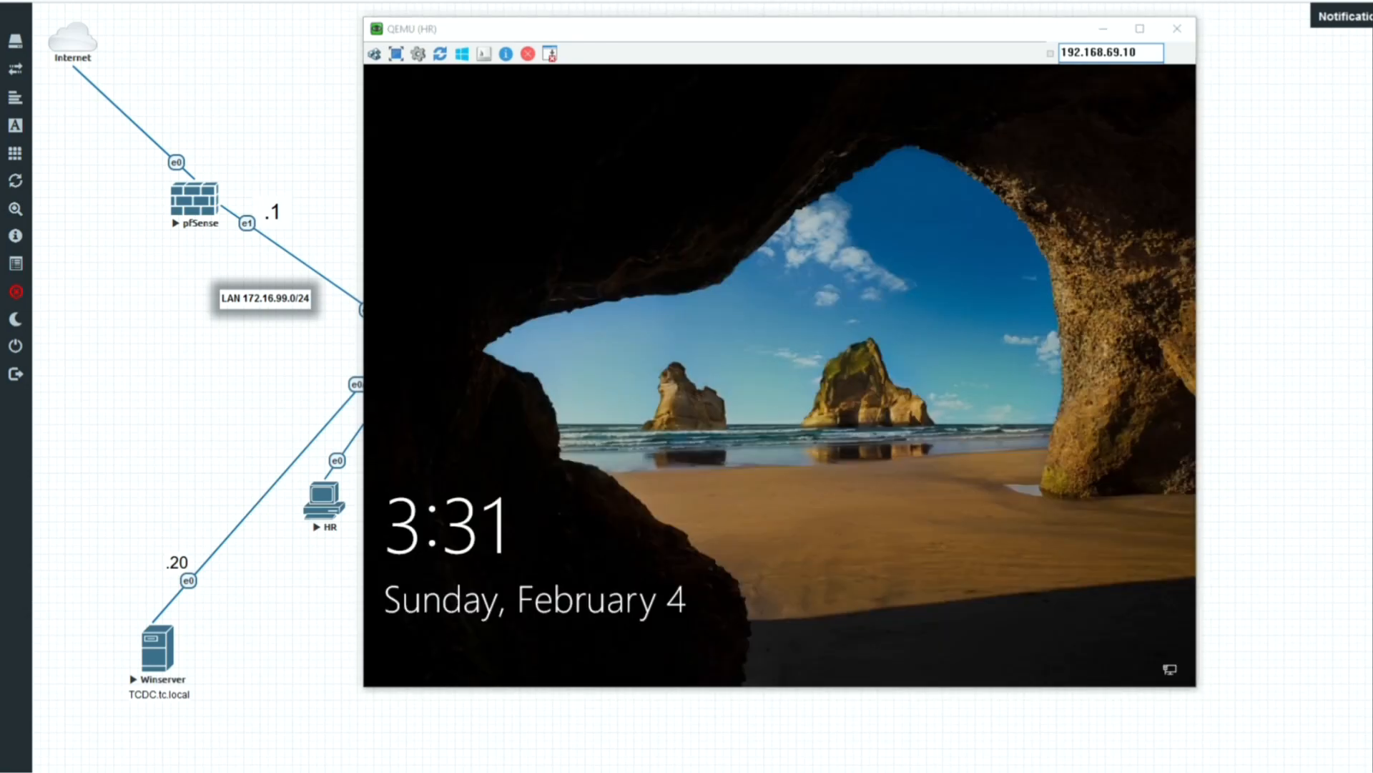
# Sign in to the HR client as Human Resources with its password and launch the Adobe Acrobat desktop shortcut.
pyautogui.click(717, 220)
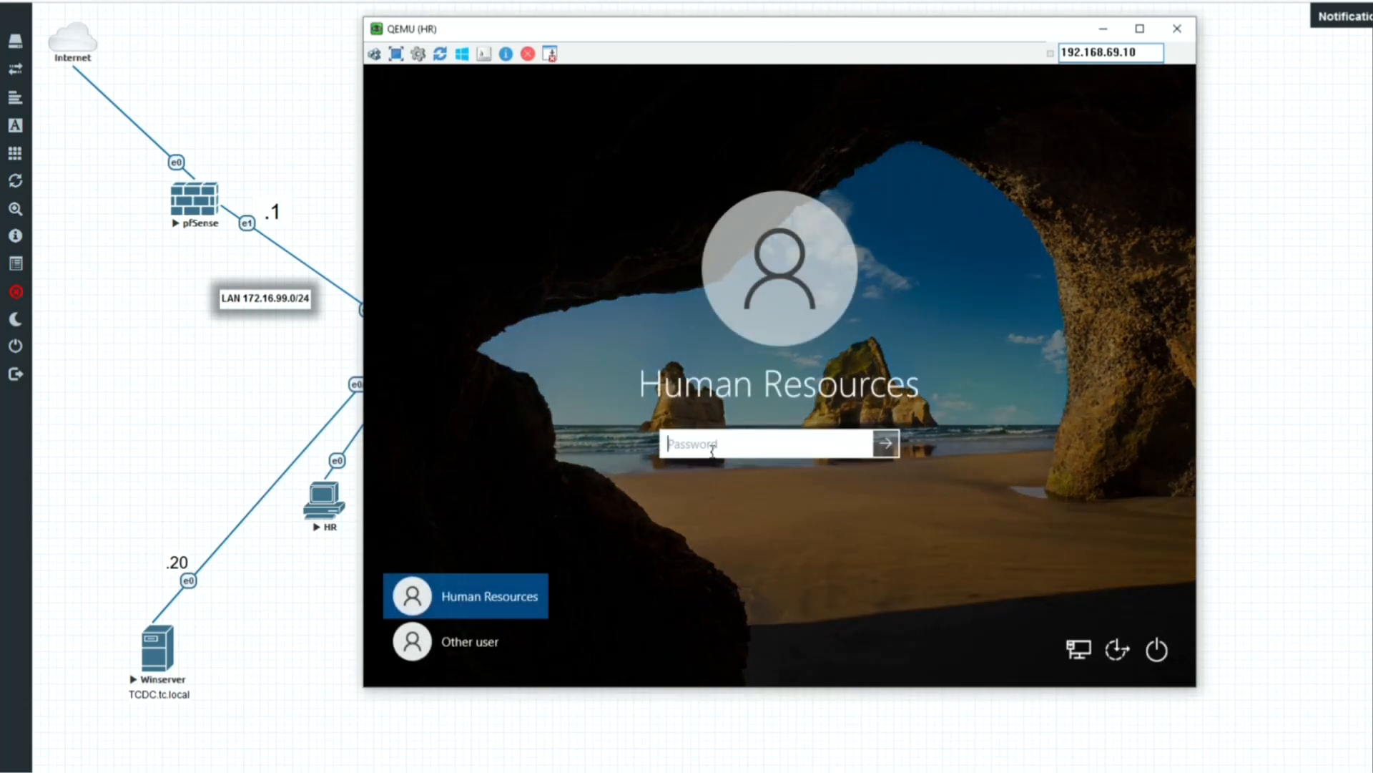
pyautogui.write('**********')
pyautogui.press('Return')
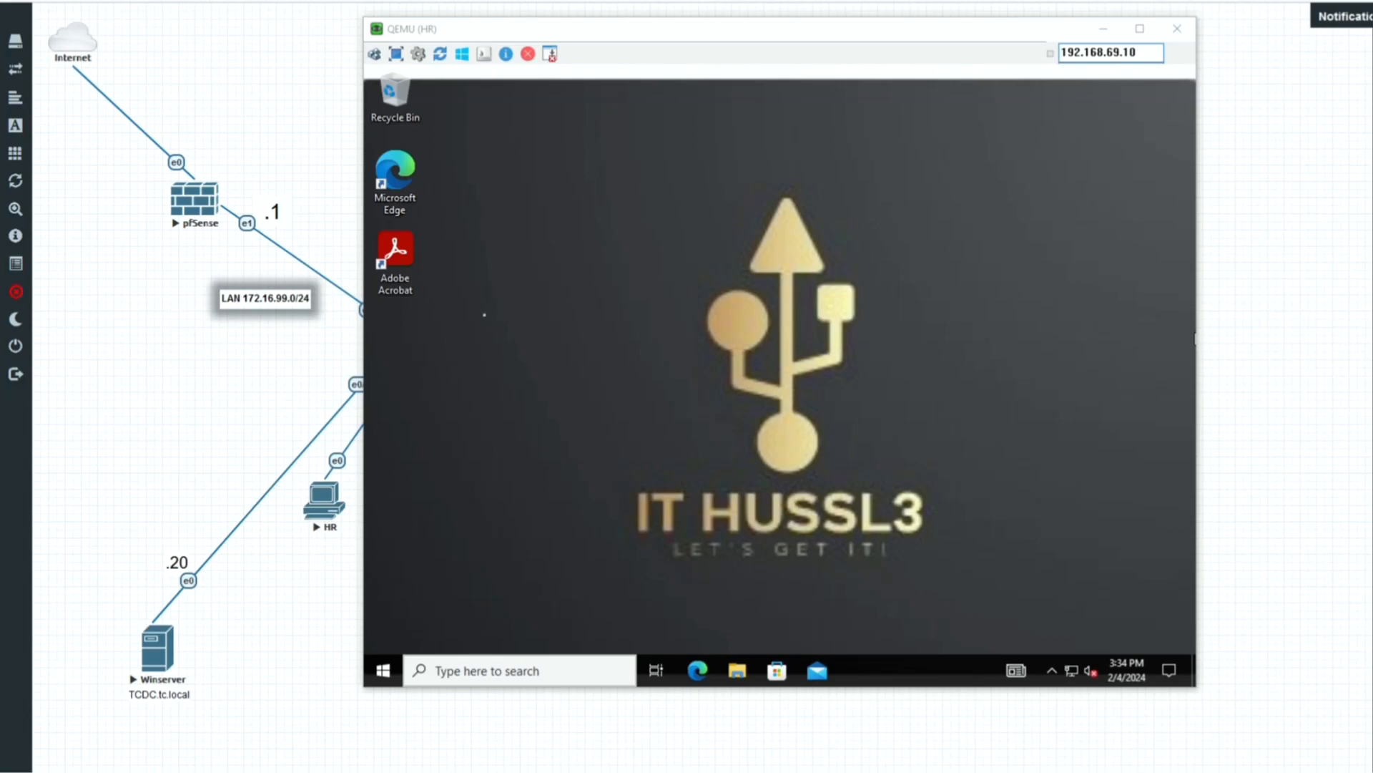
pyautogui.doubleClick(400, 252)
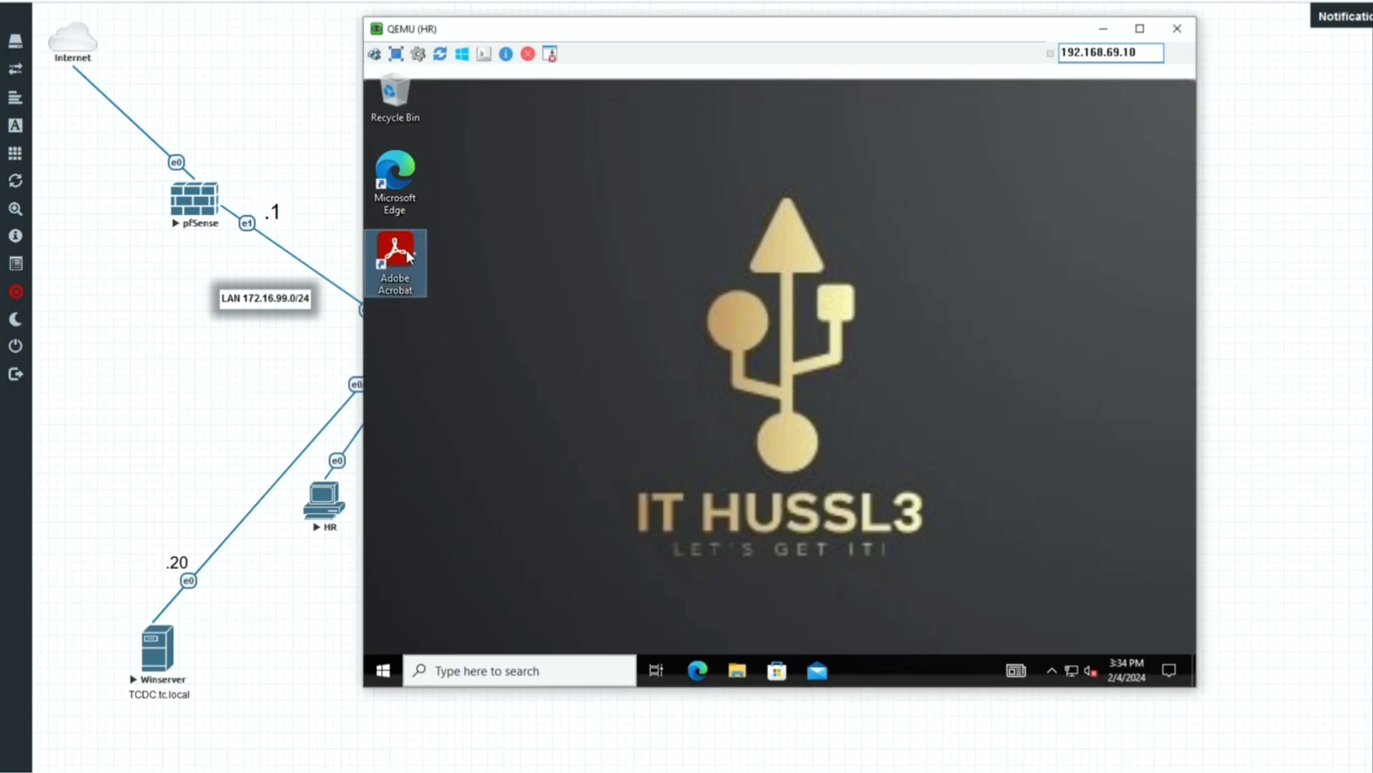